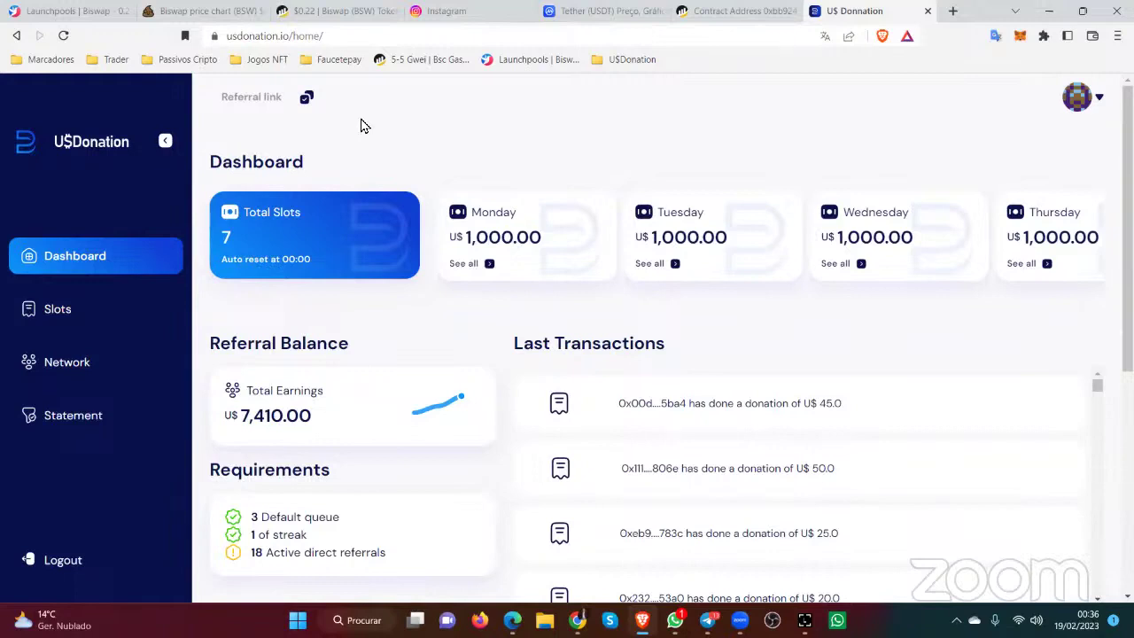
Look through the dashboard's weekday donation cards from Monday to Sunday.
left_click_drag(877, 250, 526, 213)
left_click_drag(726, 215, 576, 217)
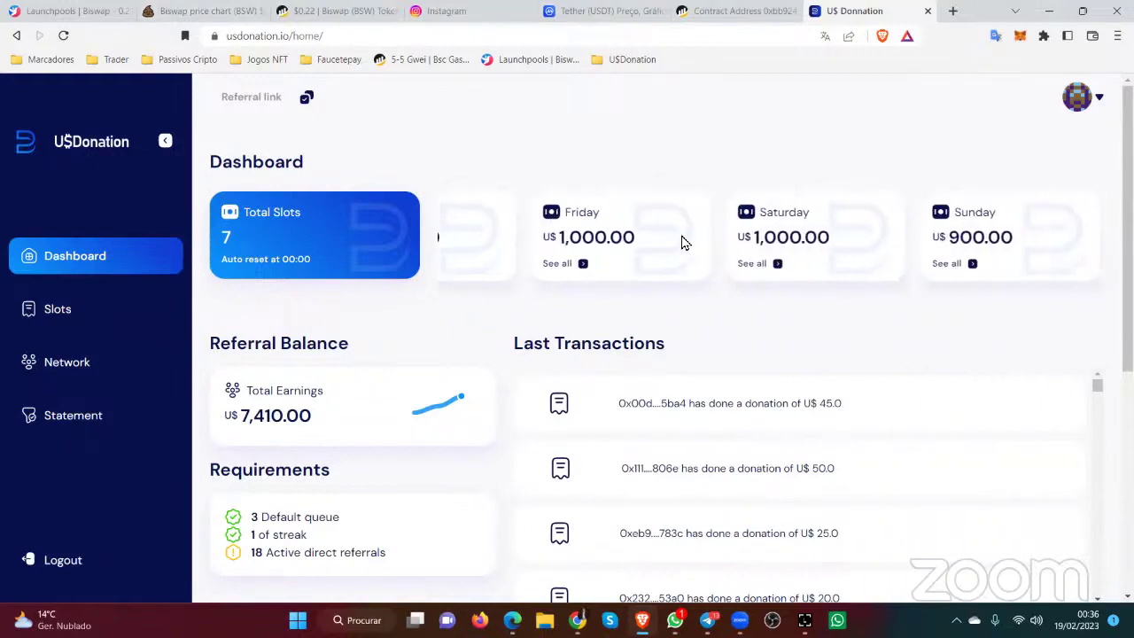
left_click_drag(567, 244, 767, 245)
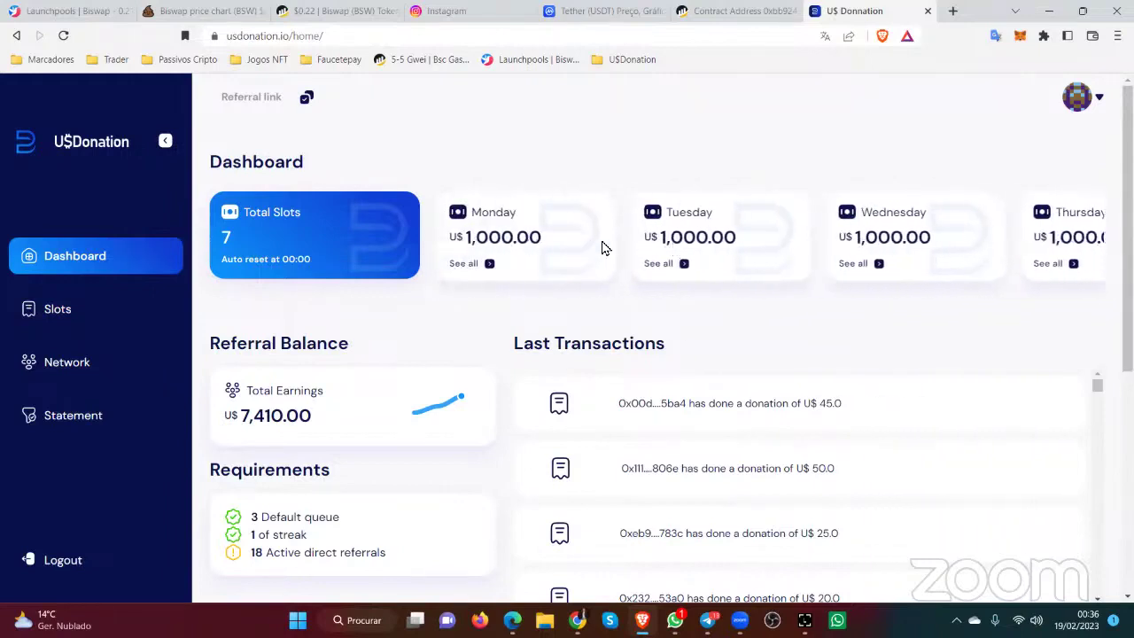
left_click_drag(977, 252, 607, 245)
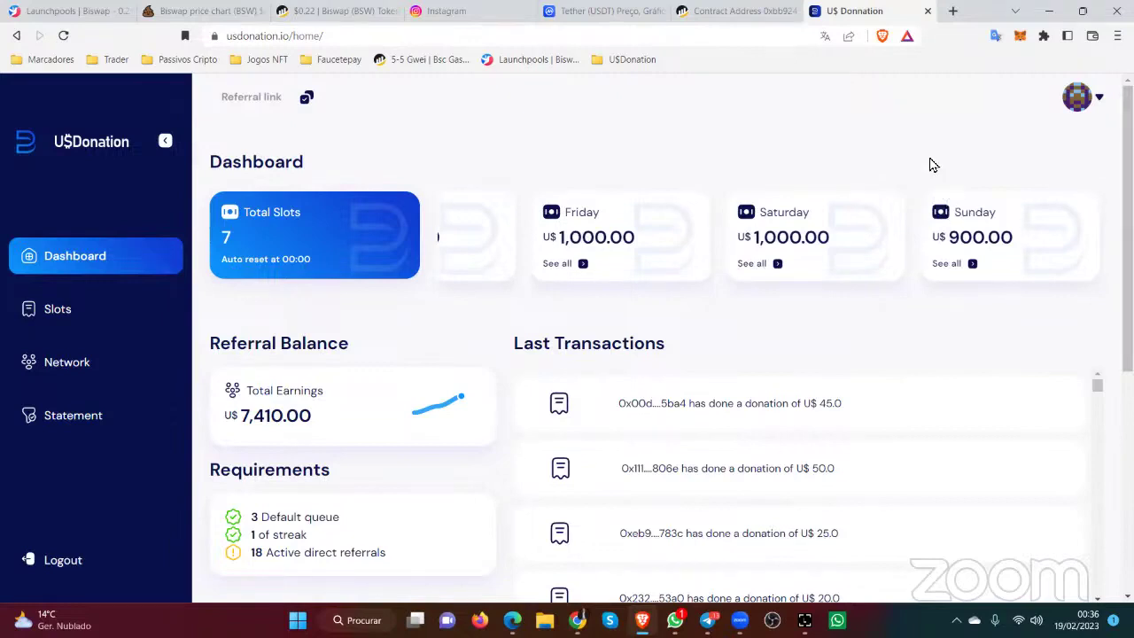
Check the token balances in the MetaMask wallet and highlight the Default queue requirement on the dashboard.
left_click(1019, 39)
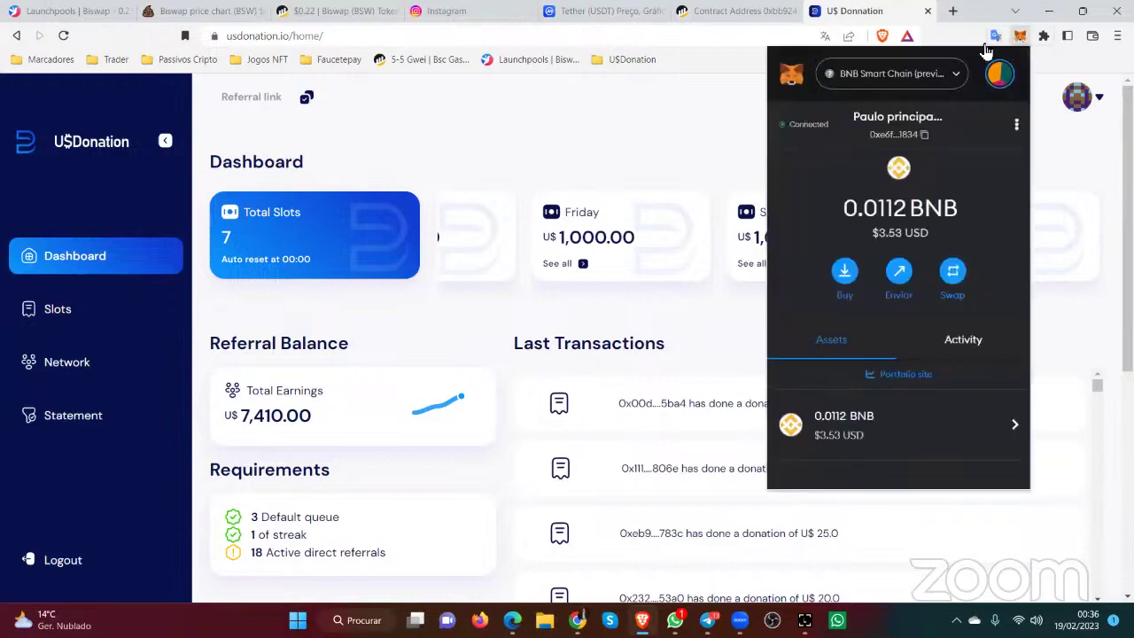
scroll(864, 227, "down", 3)
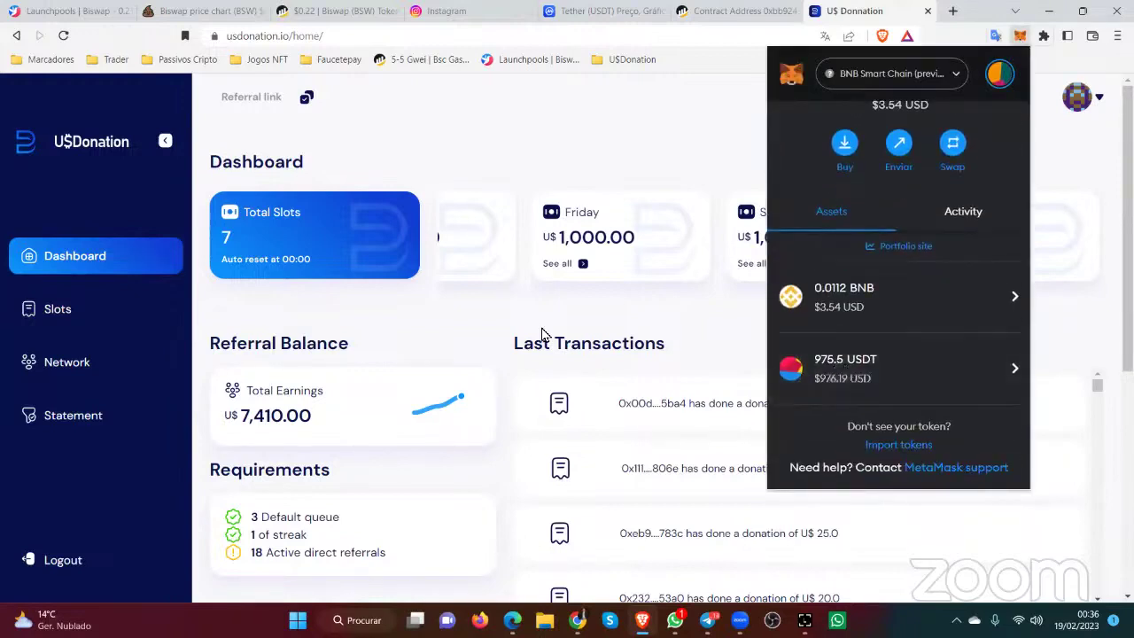
left_click(455, 339)
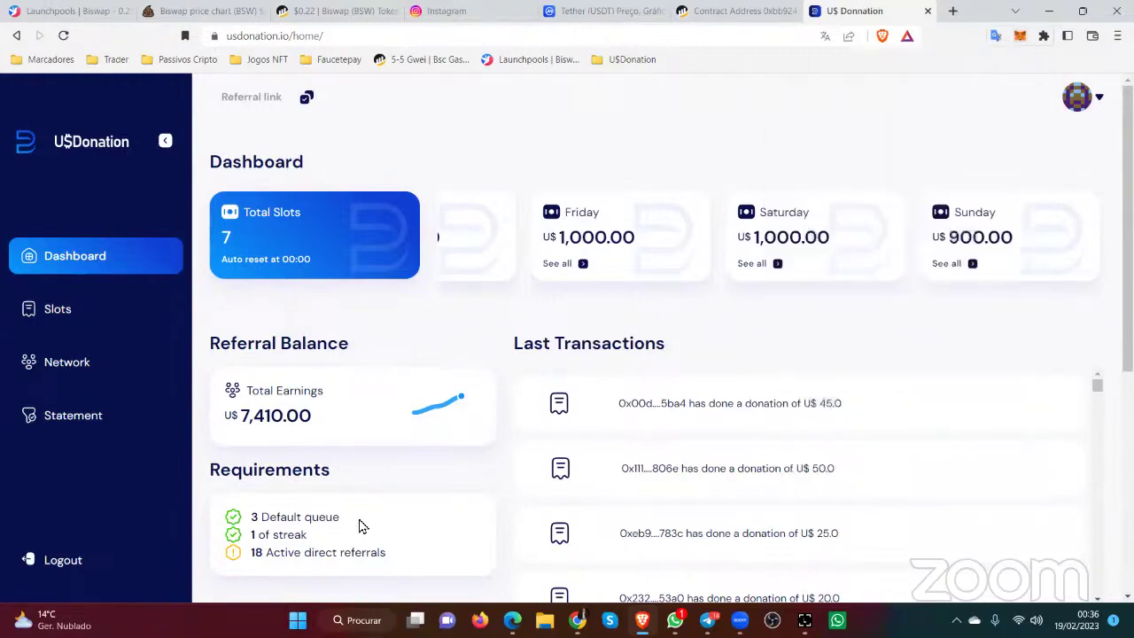
left_click_drag(341, 518, 248, 531)
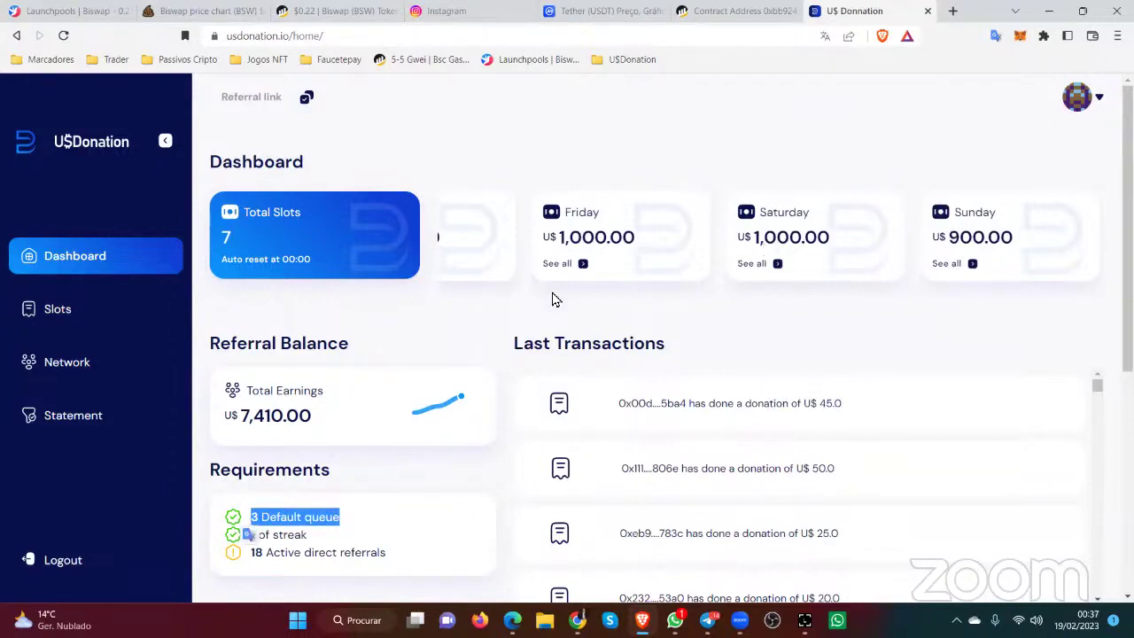
Go to the Slots page and check the BNB and USDT balances in the MetaMask wallet.
left_click(59, 312)
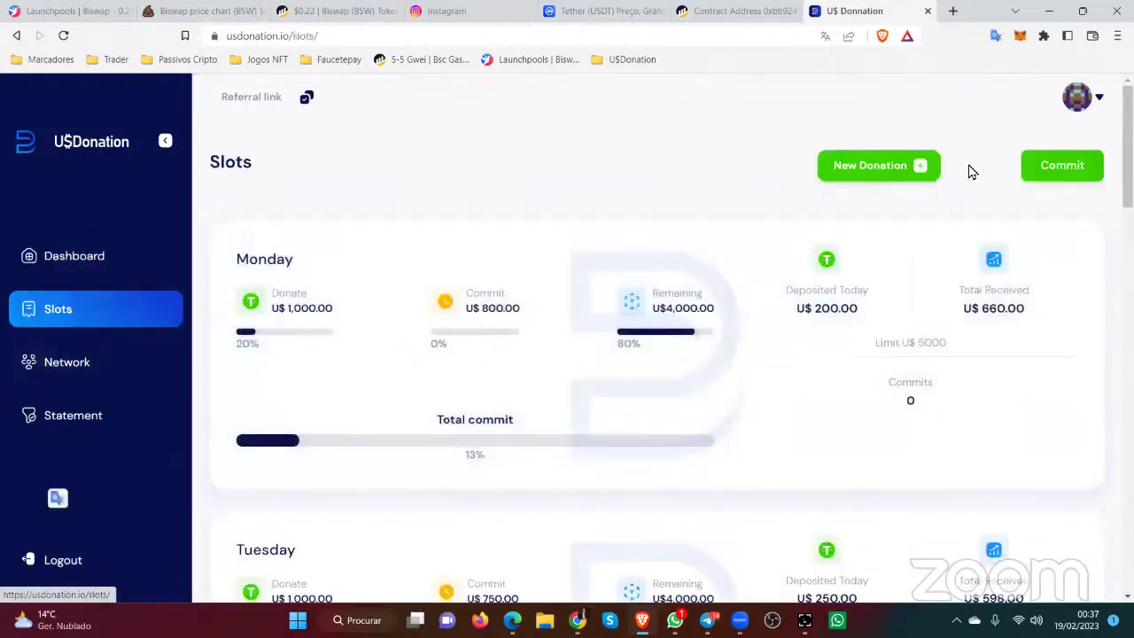
left_click(1019, 38)
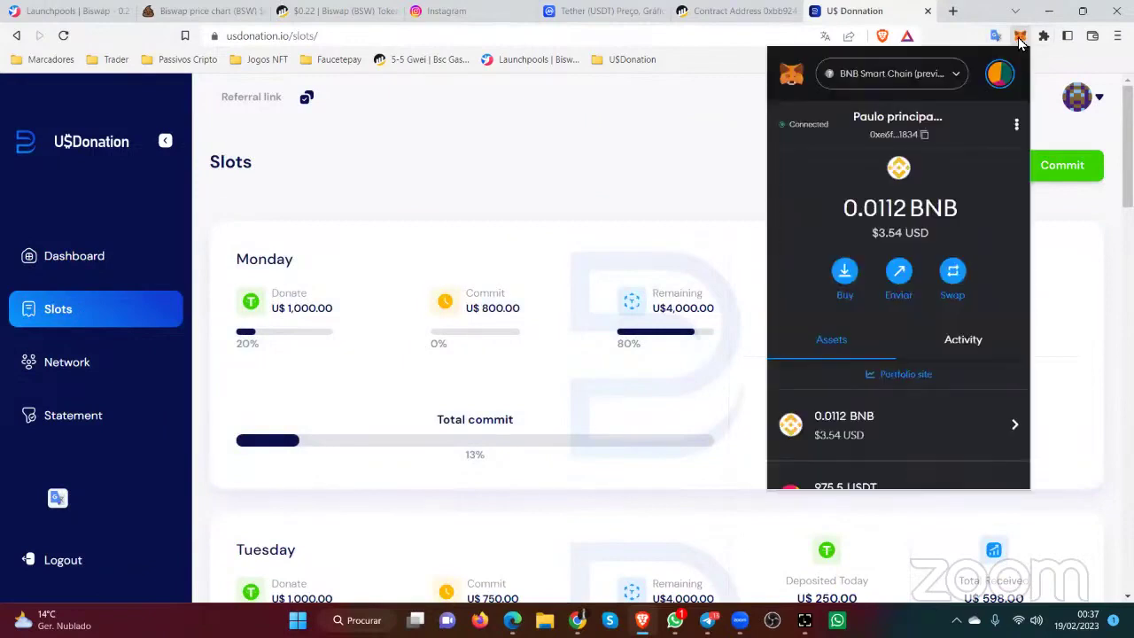
scroll(823, 306, "down", 3)
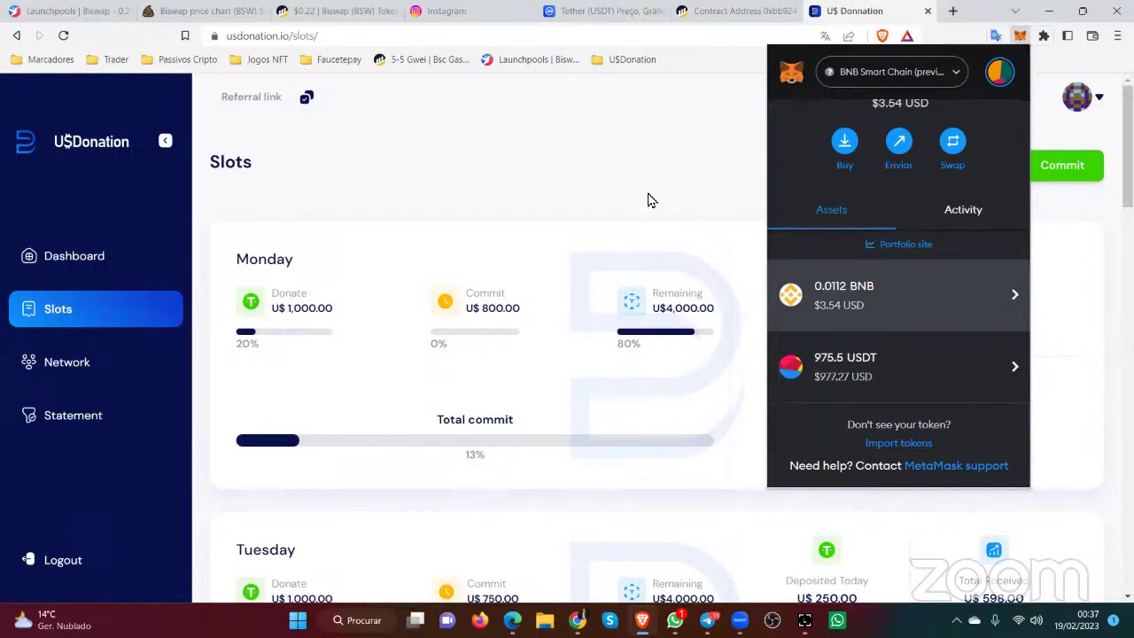
left_click(647, 200)
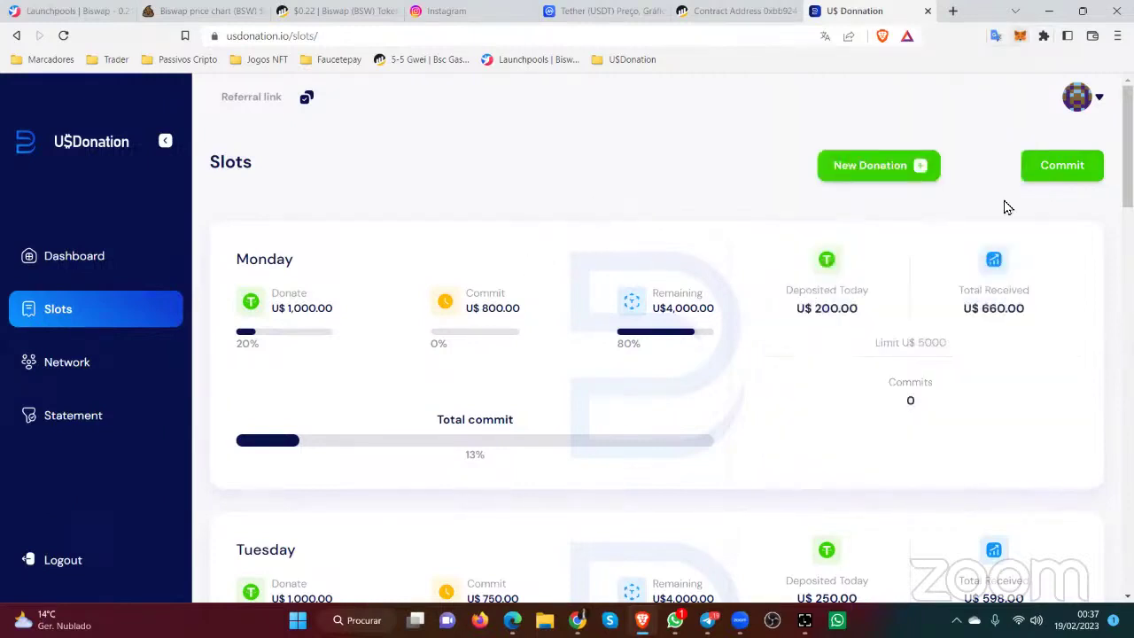
Review the Sunday slot and highlight its Donate amount.
left_click(1051, 170)
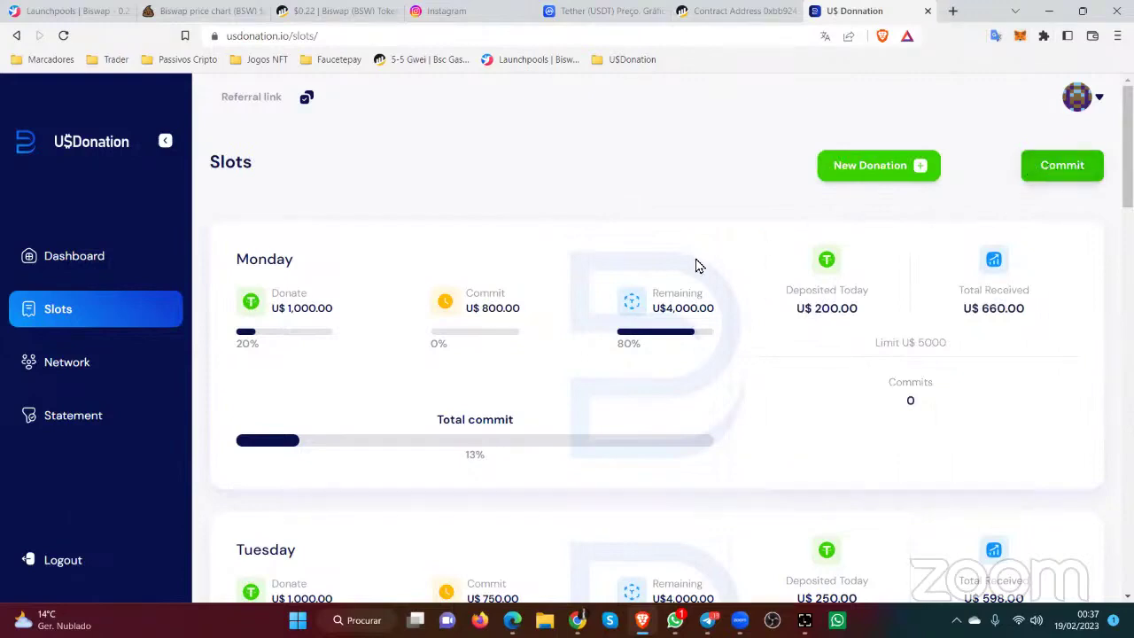
scroll(660, 314, "down", 5)
scroll(649, 320, "down", 10)
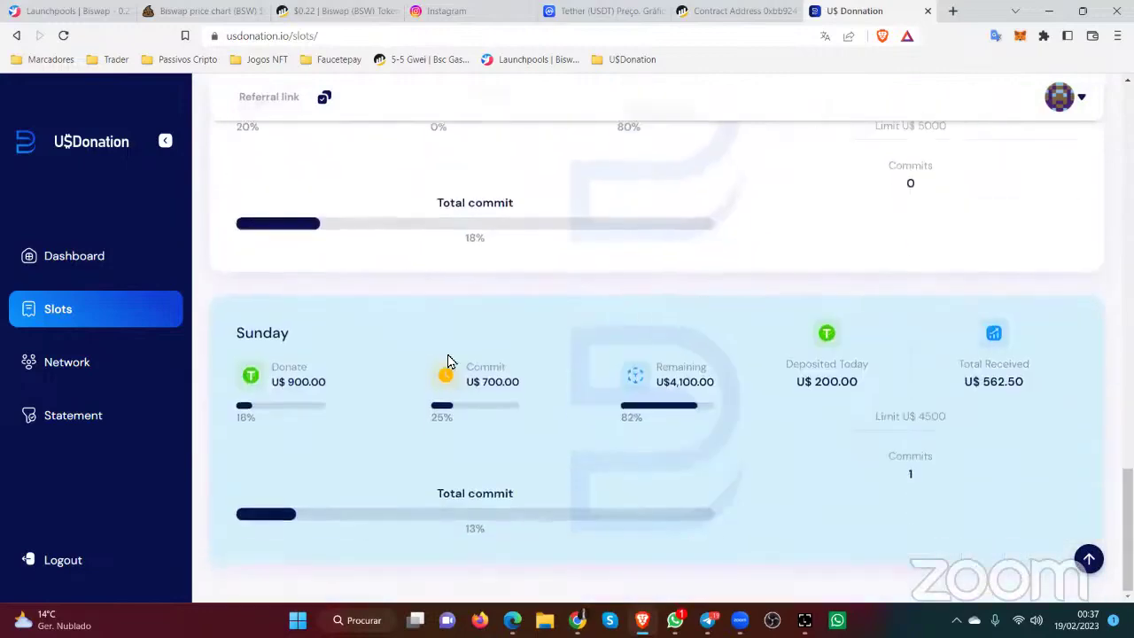
left_click_drag(299, 396, 257, 387)
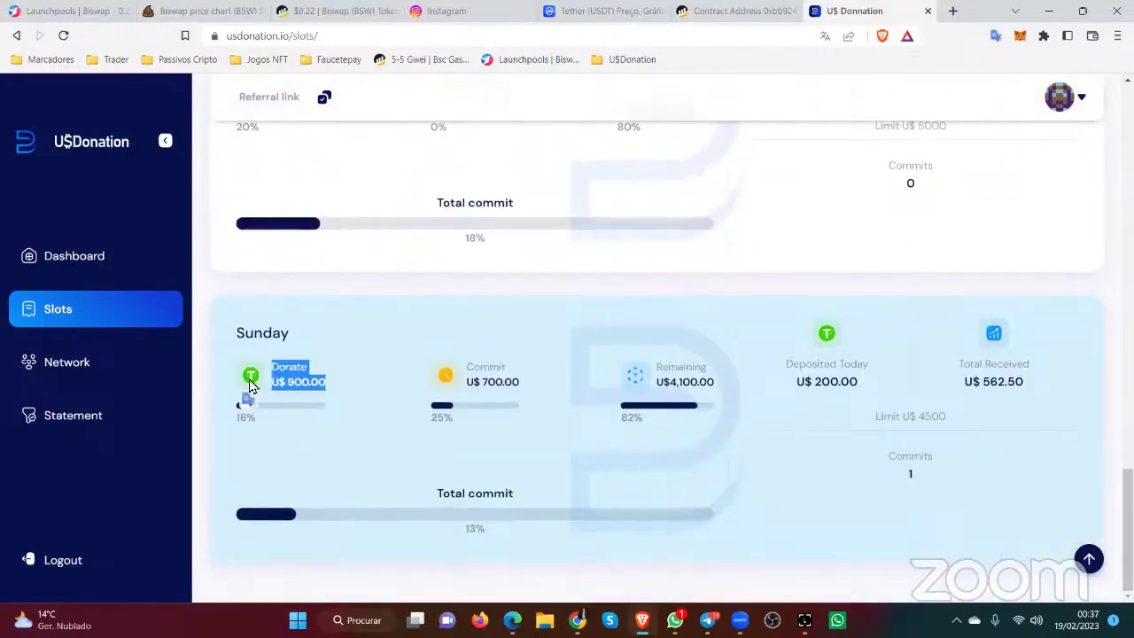
scroll(793, 404, "up", 4)
scroll(924, 329, "up", 10)
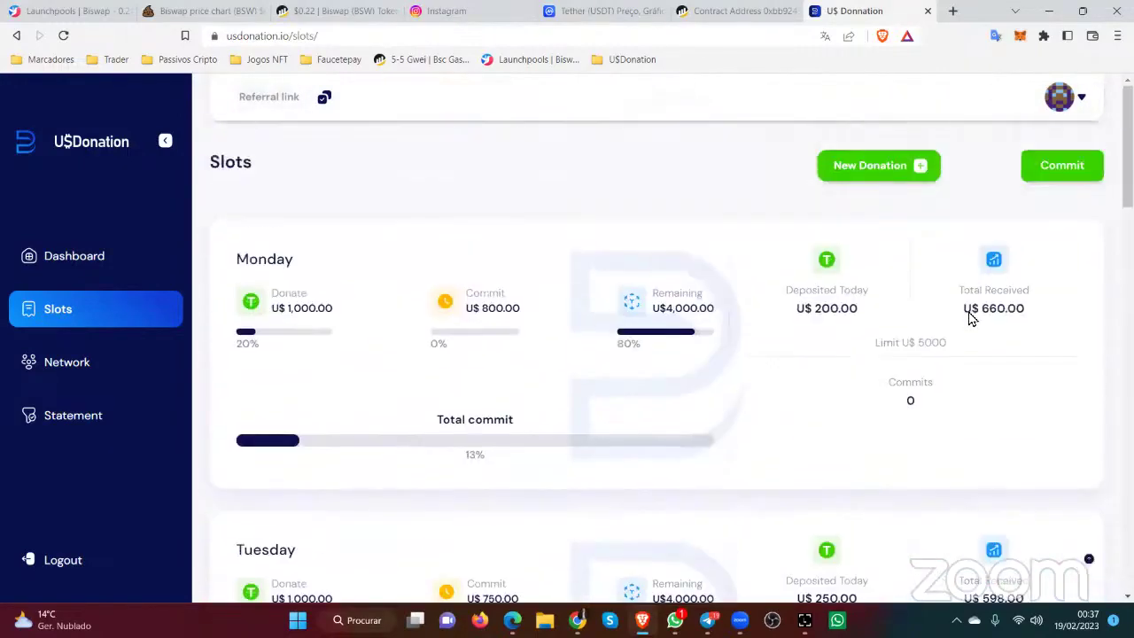
Create a new commit of 900 USDT without the priority queue and approve the contract interaction in MetaMask.
left_click(1062, 170)
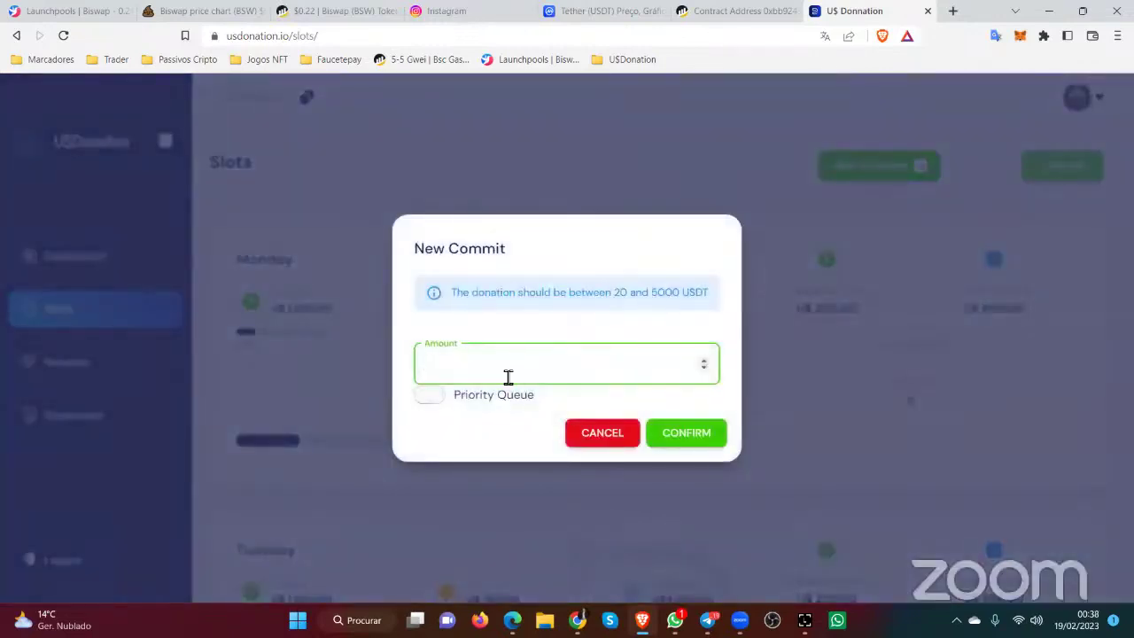
type("900")
left_click(689, 434)
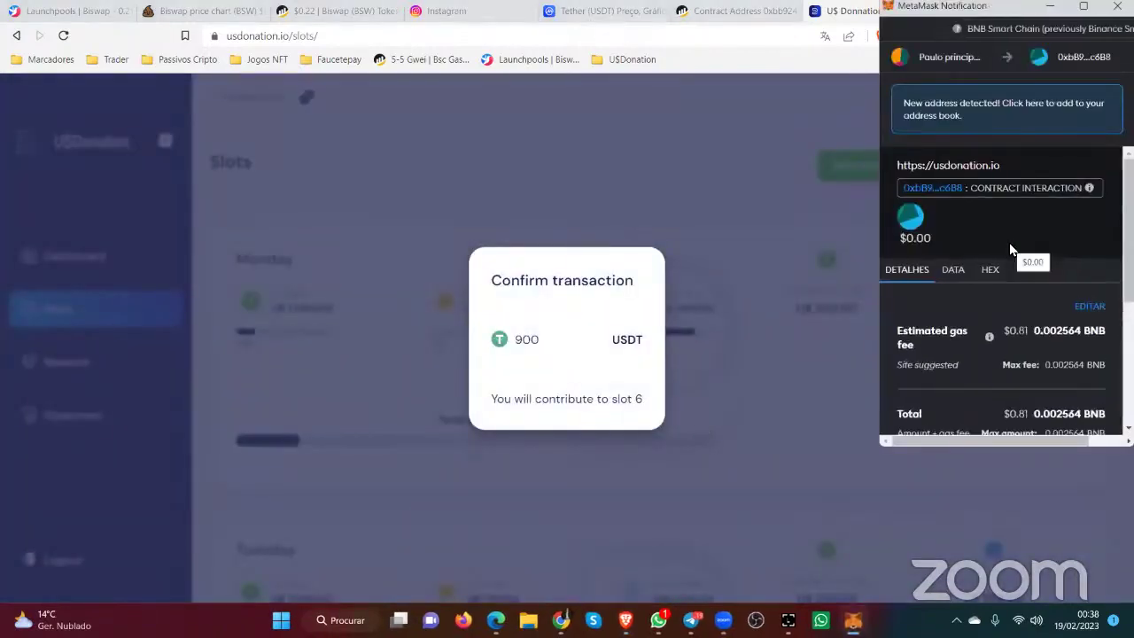
scroll(1019, 252, "down", 5)
left_click(1058, 408)
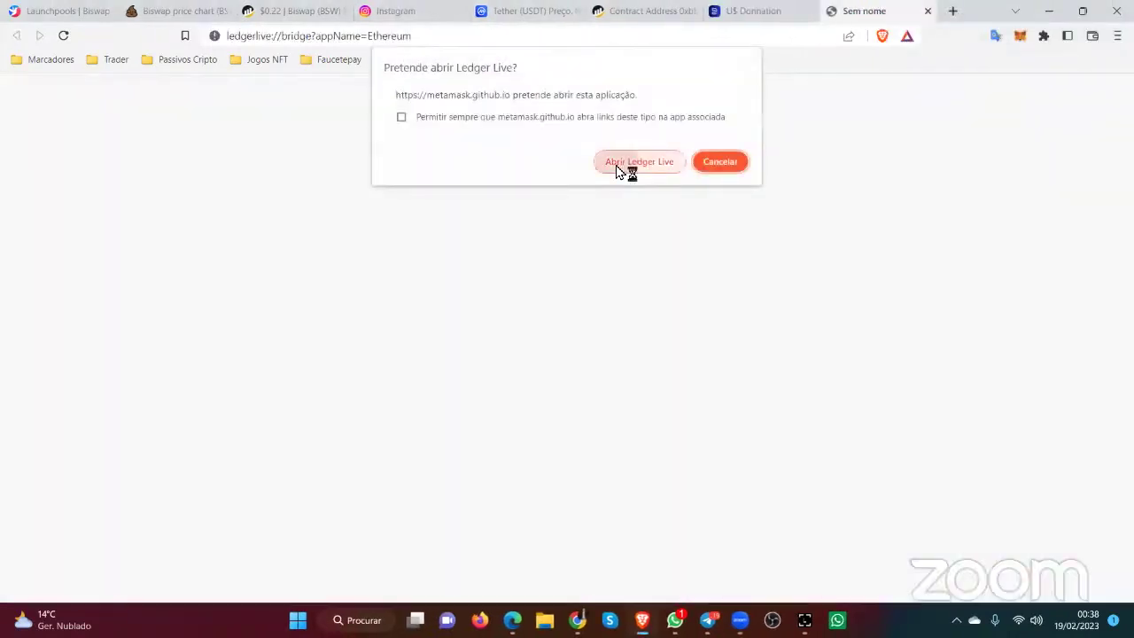
Switch to Ledger Live, open the Ethereum device bridge for the pending signature, and return to the donation site.
left_click(626, 170)
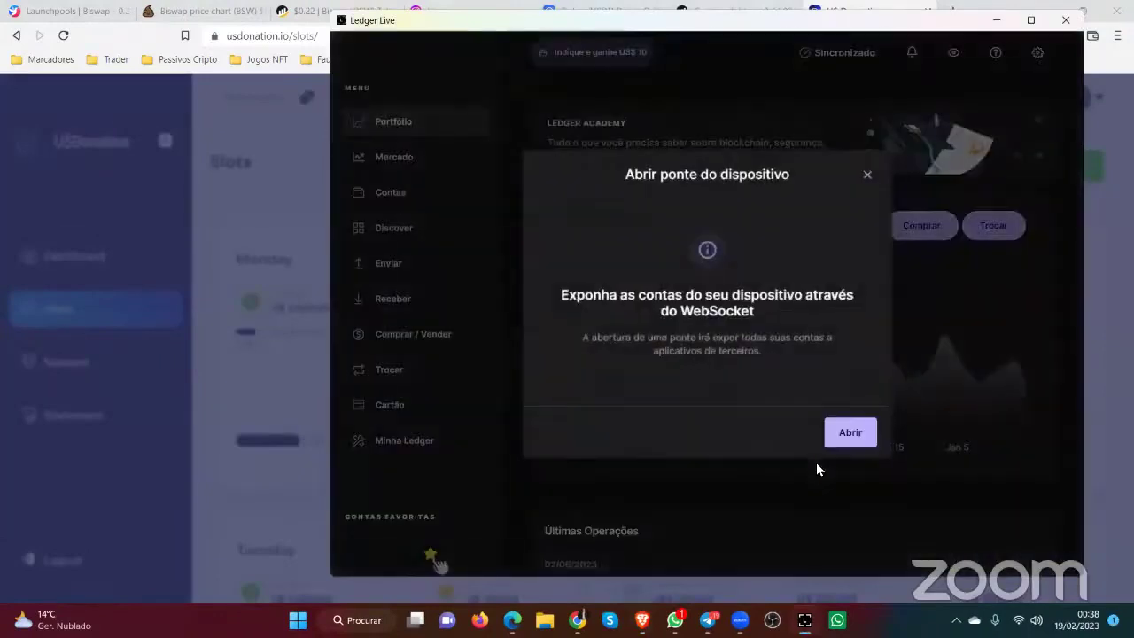
left_click(851, 434)
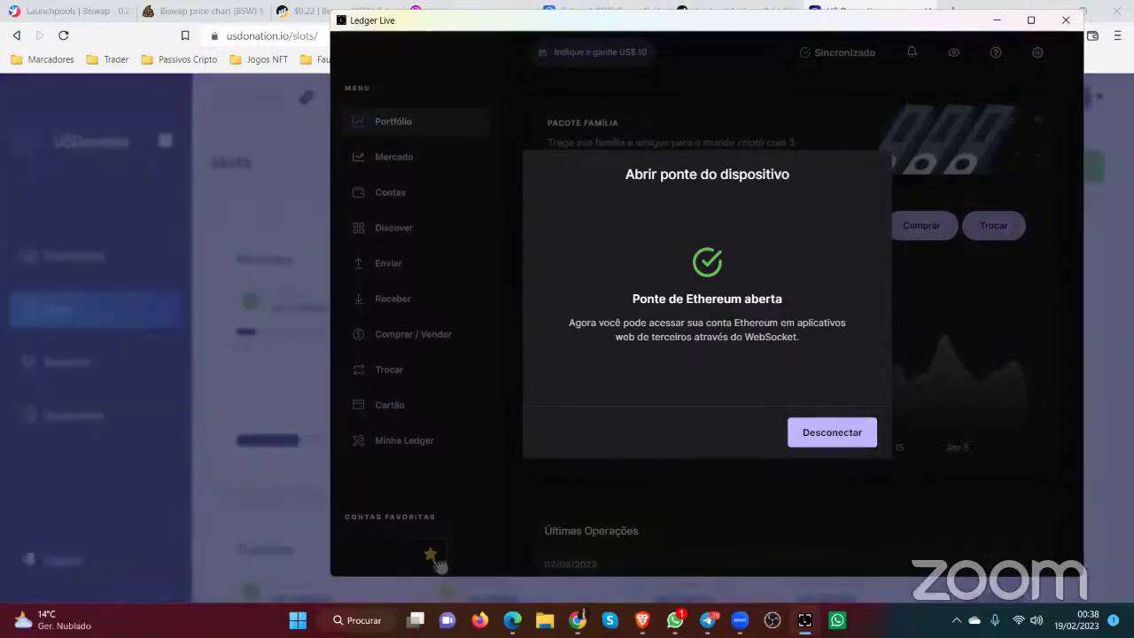
left_click(440, 586)
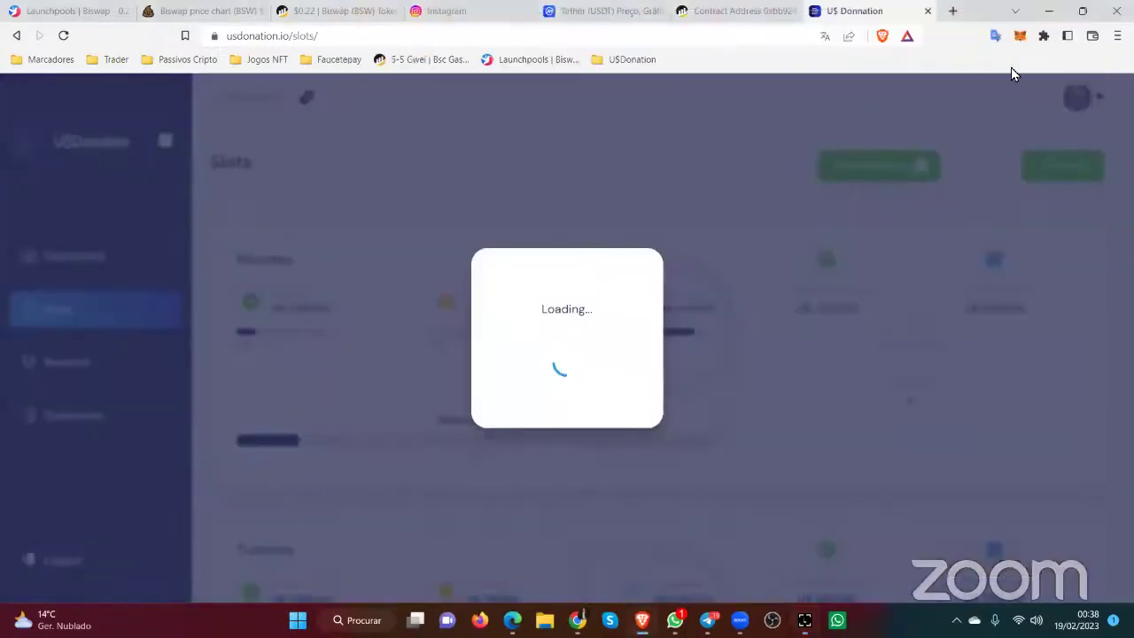
Show the MetaMask activity list and copy a screenshot of it together with the commit's success message.
left_click(1019, 36)
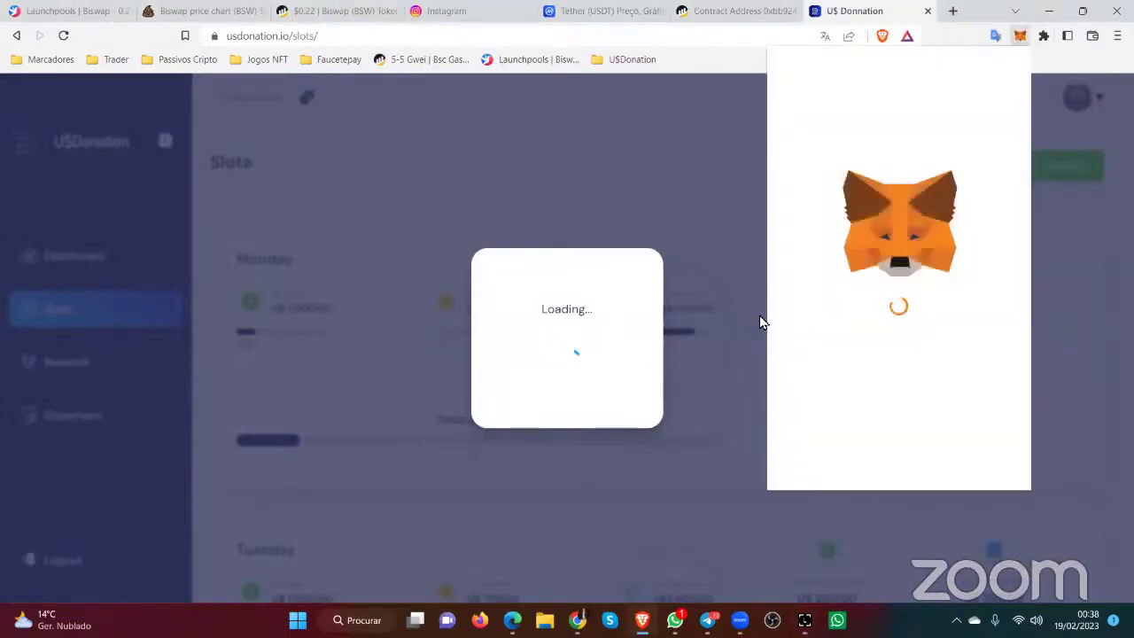
scroll(809, 324, "down", 1)
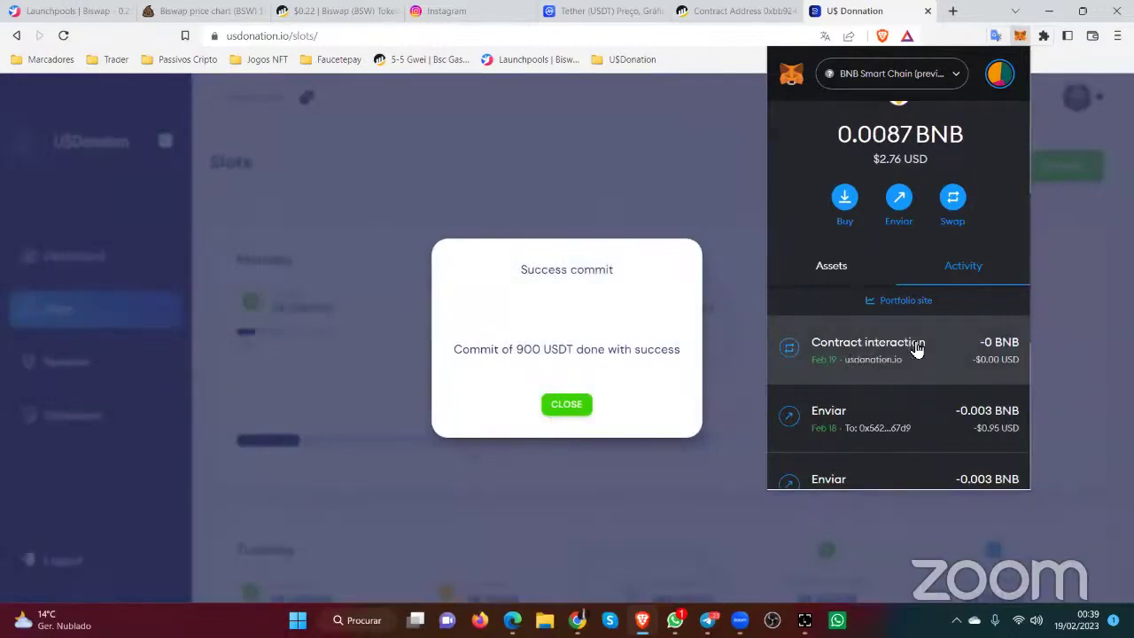
key("Print")
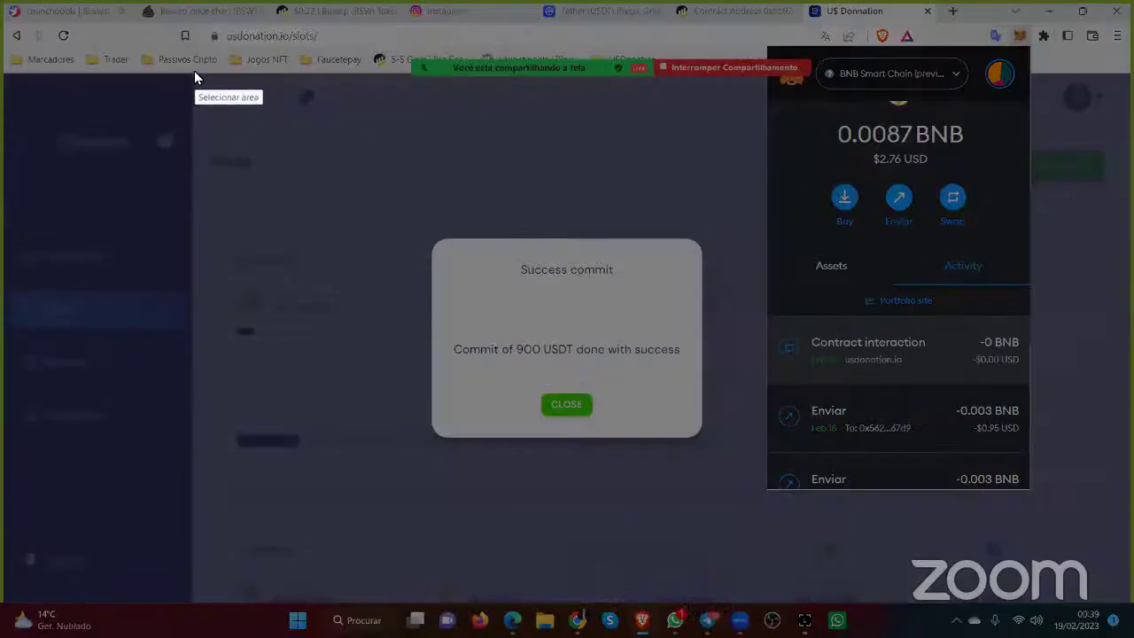
mouse_move(194, 71)
left_mouse_down()
mouse_move(435, 413)
mouse_move(1082, 482)
mouse_move(1090, 534)
left_mouse_up()
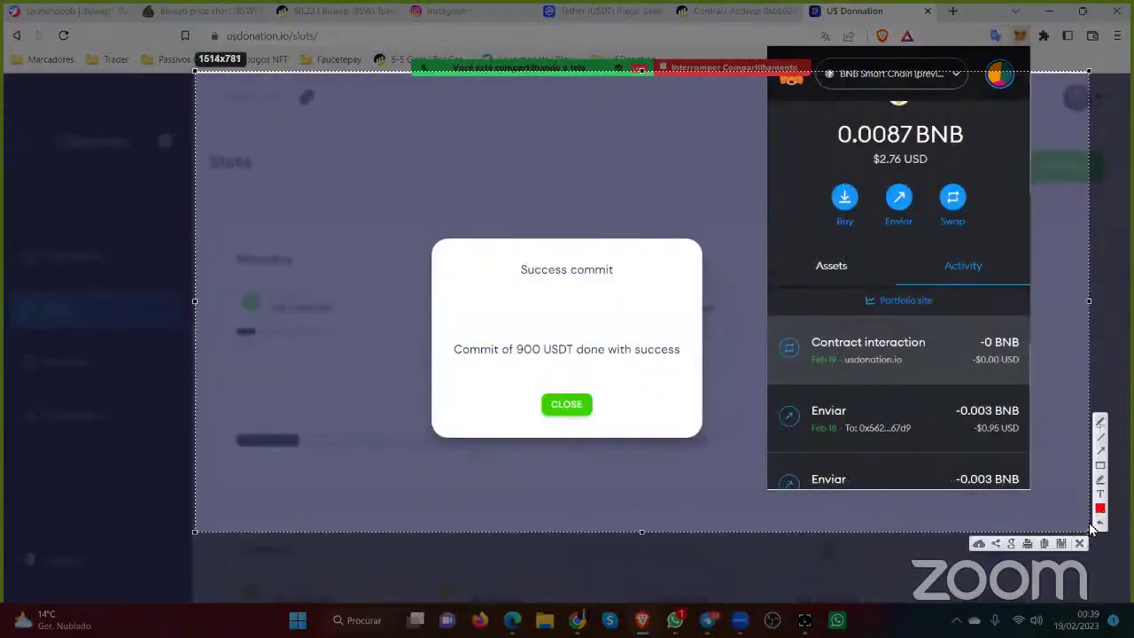
key("ctrl+c")
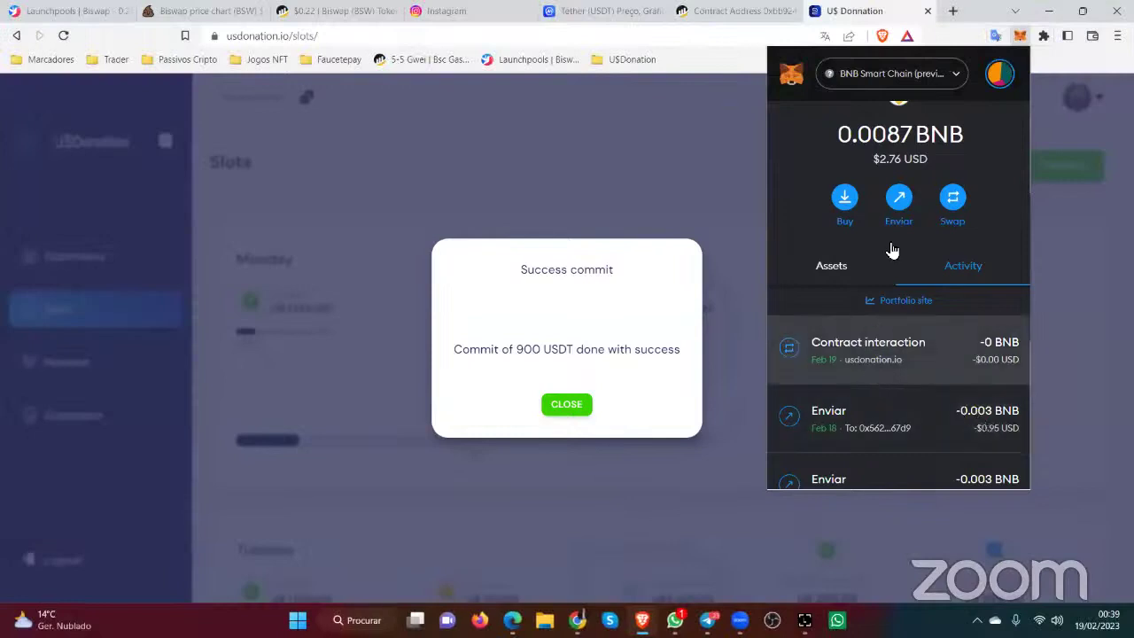
Show the wallet's assets, capture a screenshot of them beside the success message, and dismiss the wallet.
left_click(831, 268)
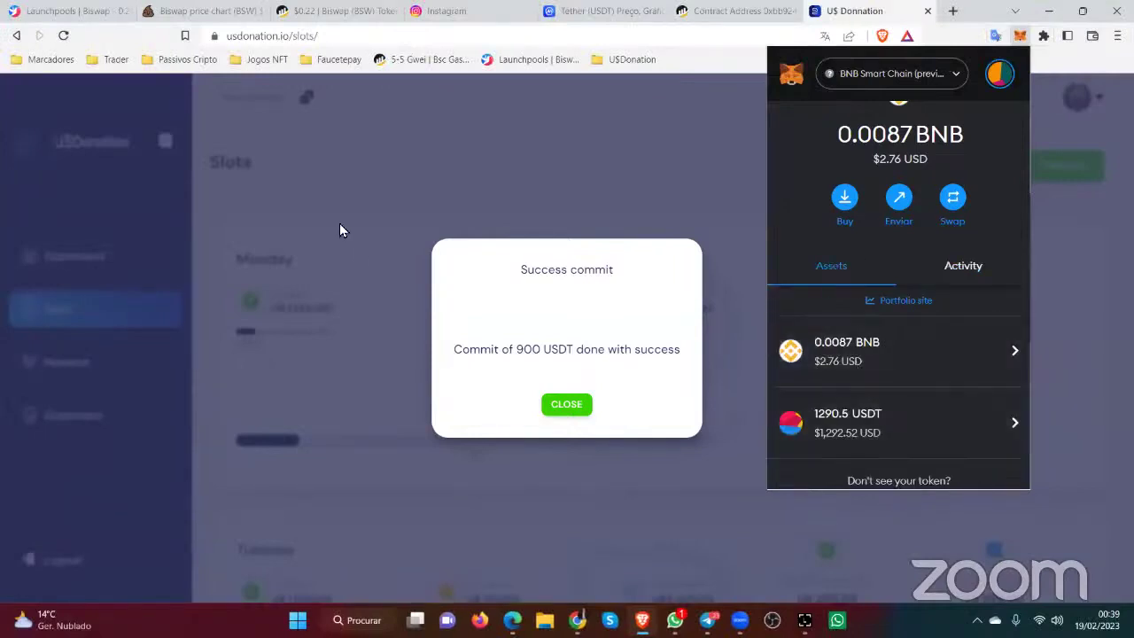
key("super+shift+s")
left_click_drag(205, 77, 1068, 542)
left_click(565, 216)
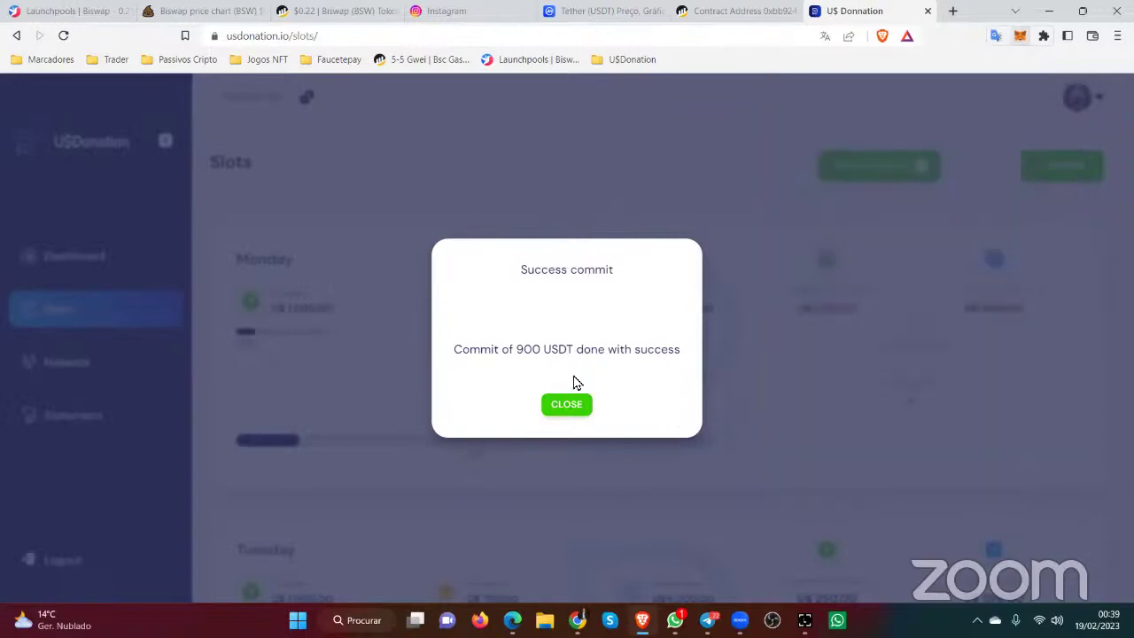
Close the success message and review the Sunday slot's figures, highlighting its Commits label.
left_click(567, 404)
scroll(253, 375, "down", 15)
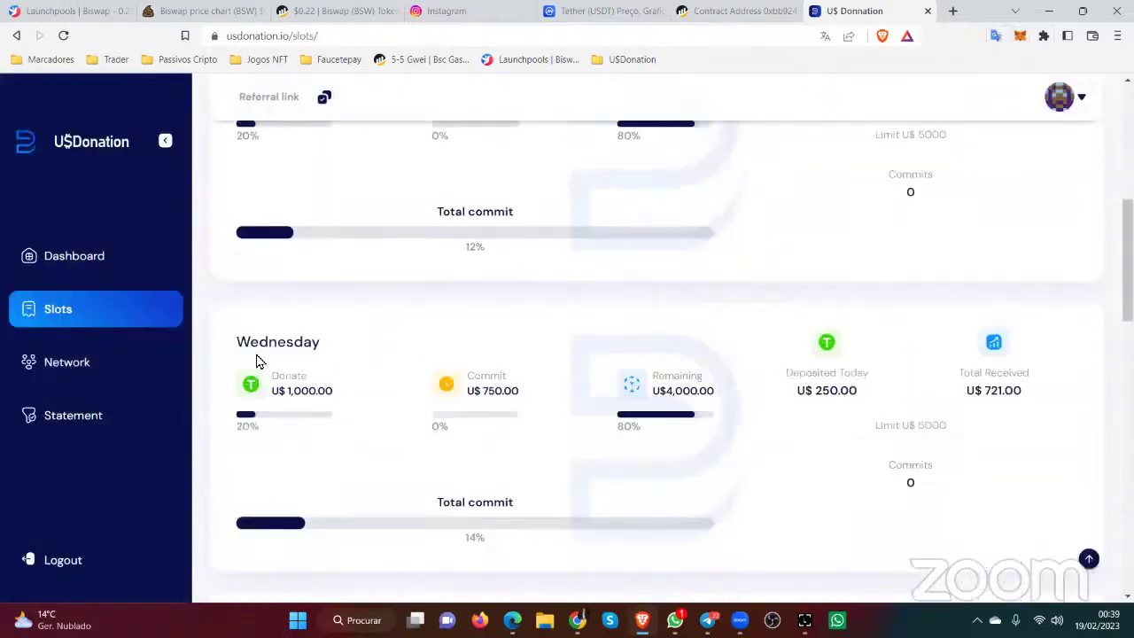
scroll(248, 361, "down", 3)
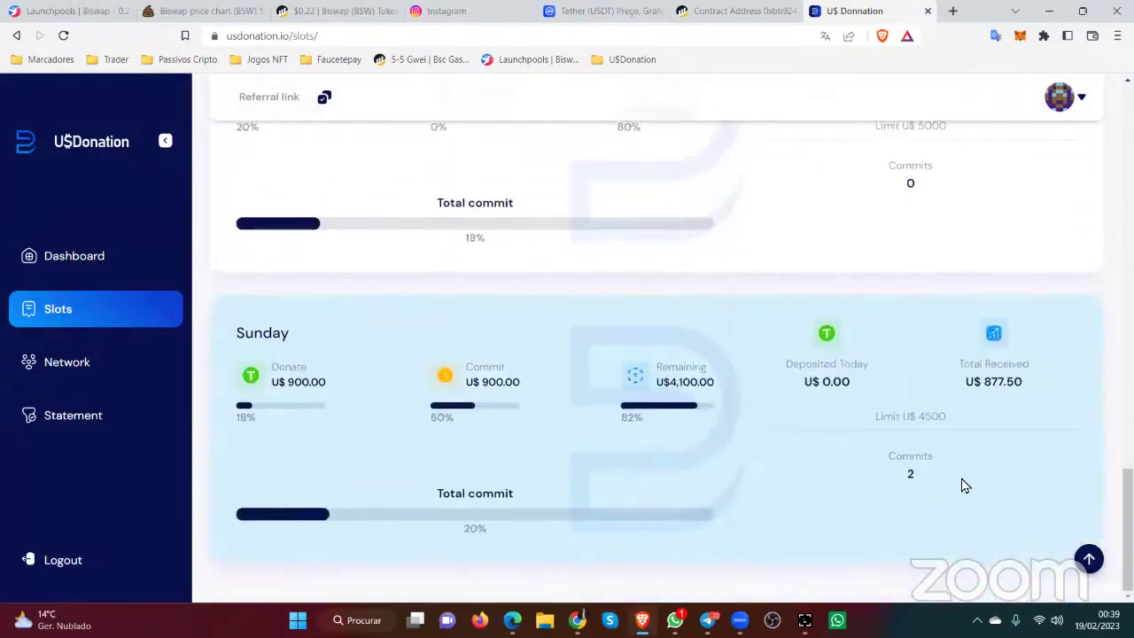
double_click(910, 456)
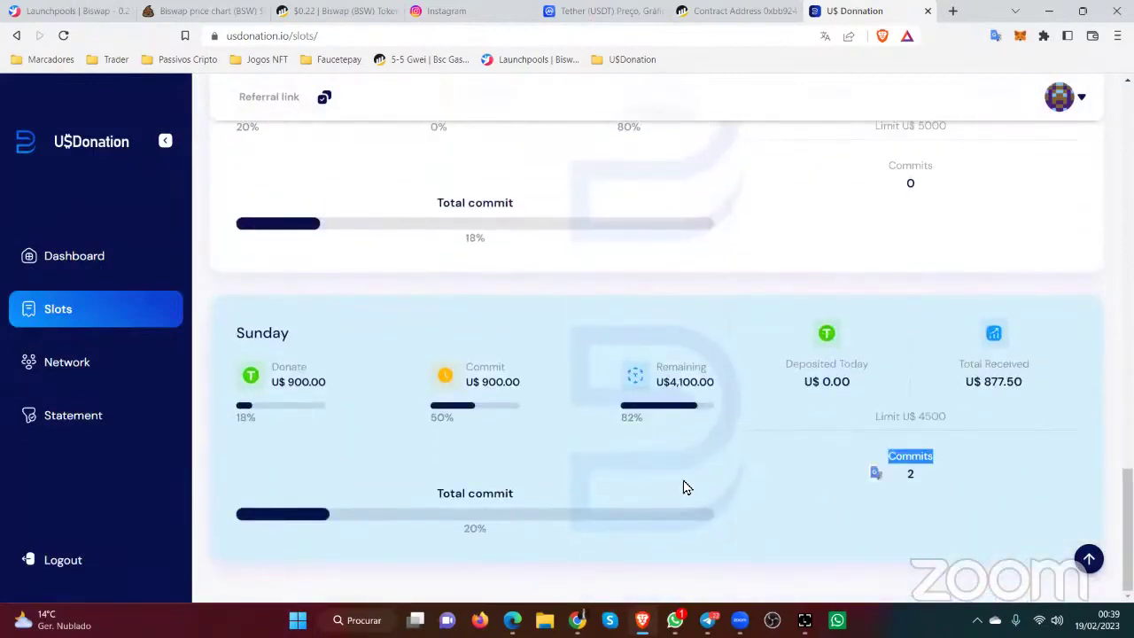
left_click(941, 493)
scroll(770, 483, "up", 8)
scroll(771, 483, "up", 10)
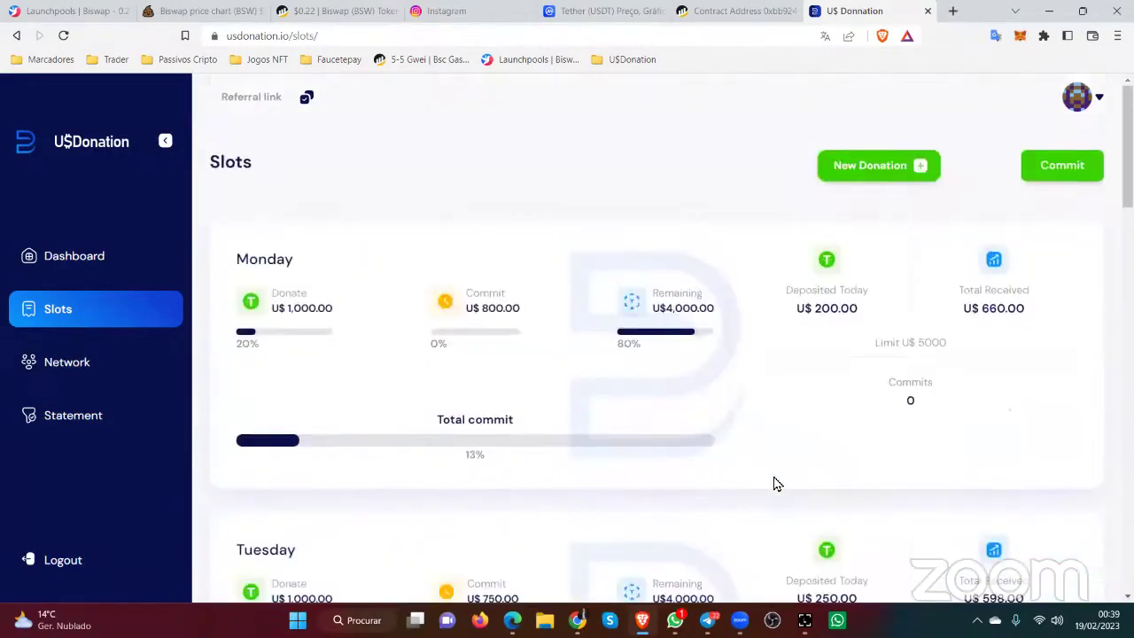
Submit a new donation of 100 USDT with Sunday as the slot to unlock.
left_click(869, 181)
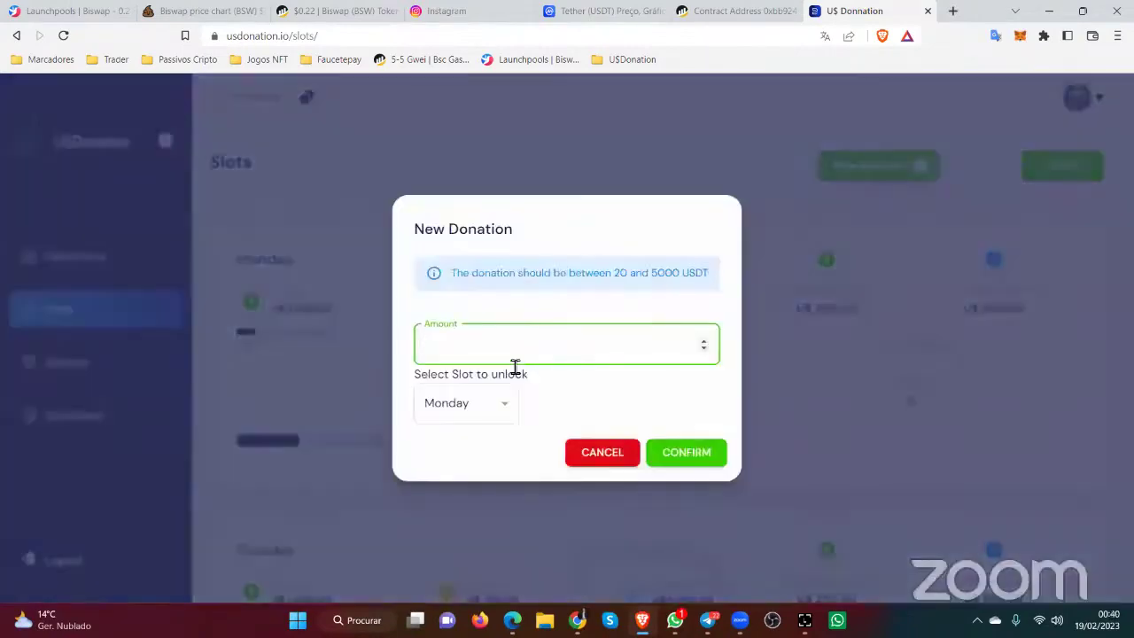
type("100")
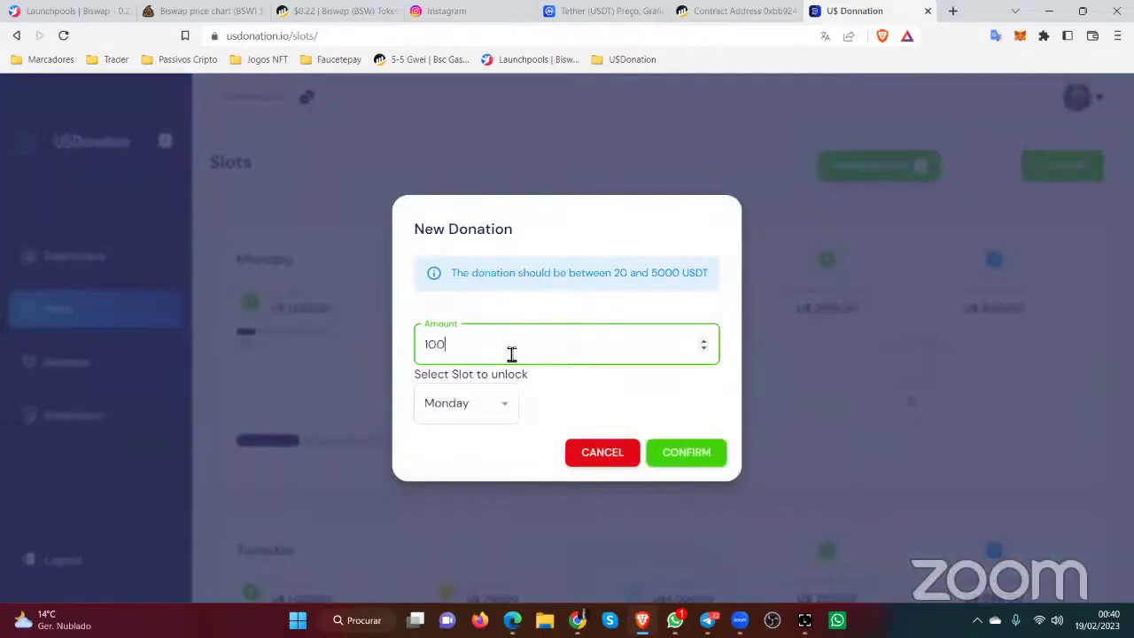
left_click(483, 407)
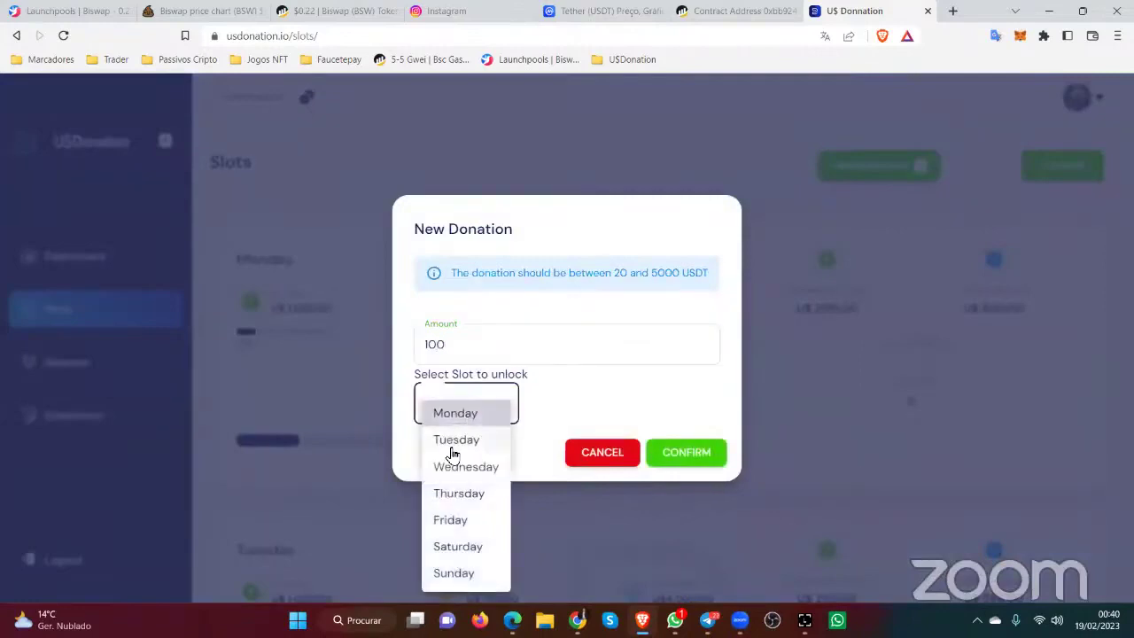
left_click(445, 572)
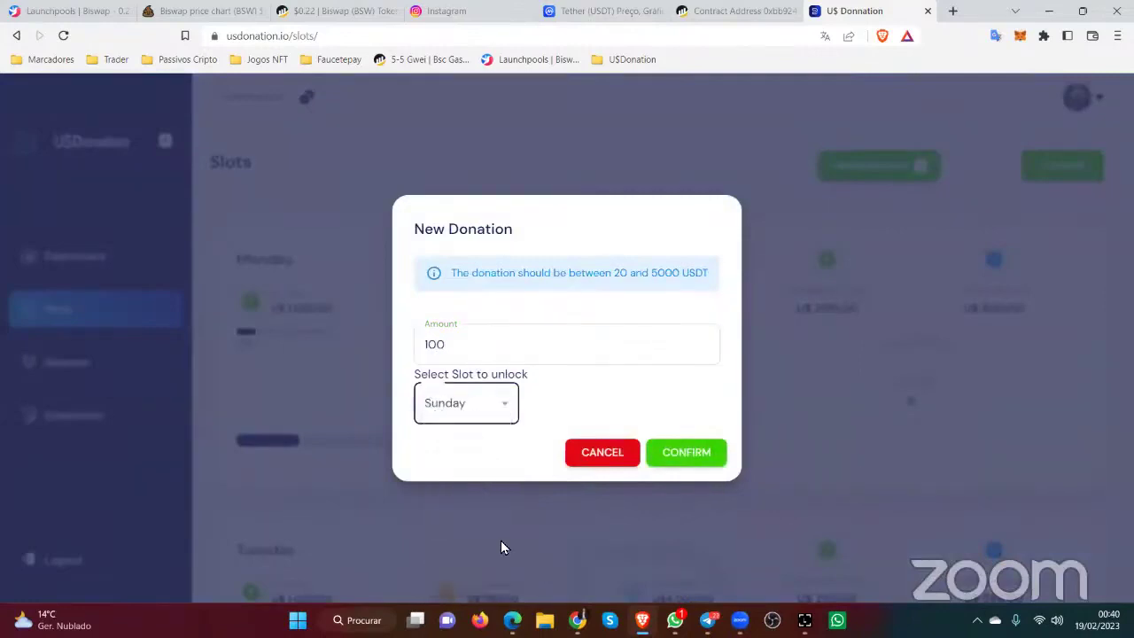
left_click(705, 456)
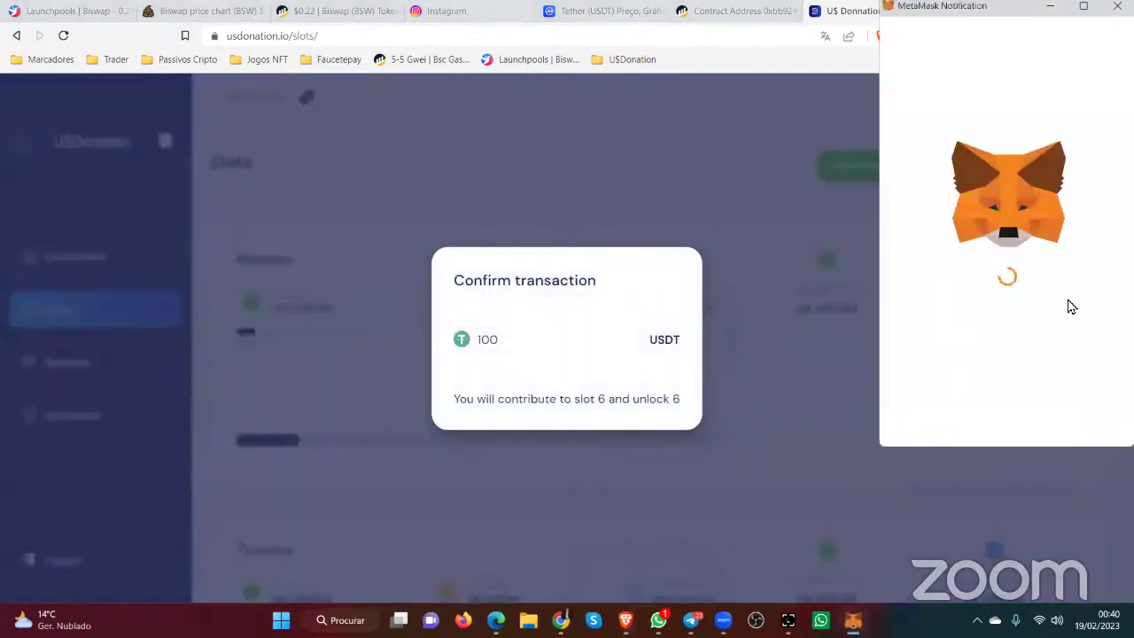
Confirm the donation transaction in MetaMask, open the Ethereum device bridge in Ledger Live for its signature, and return to the donation site.
scroll(1066, 299, "down", 5)
left_click(1052, 412)
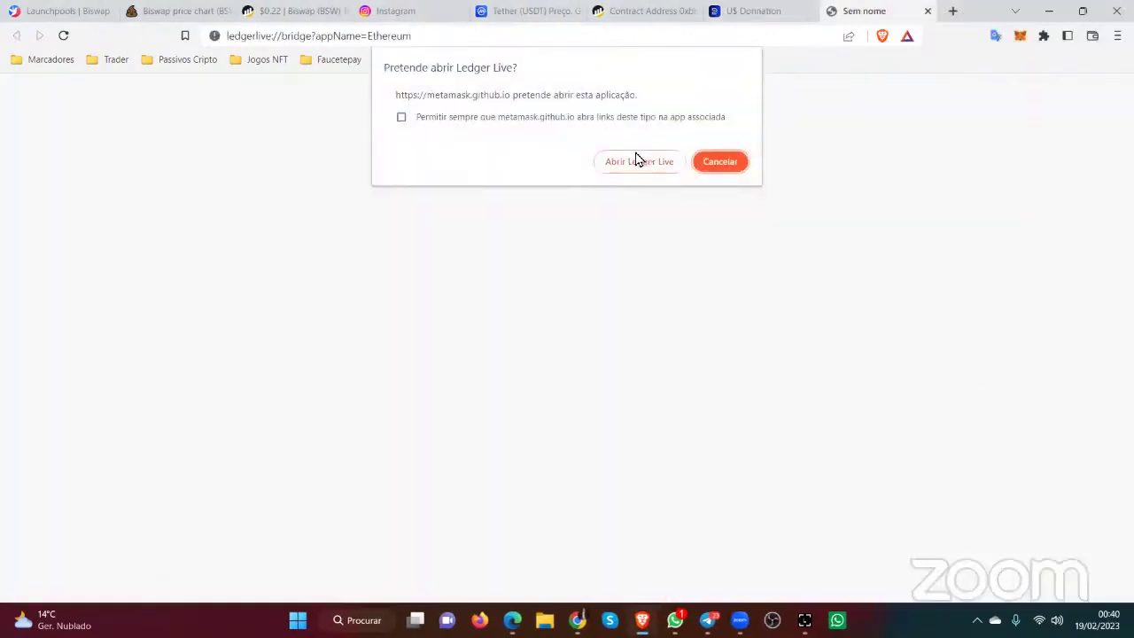
left_click(637, 156)
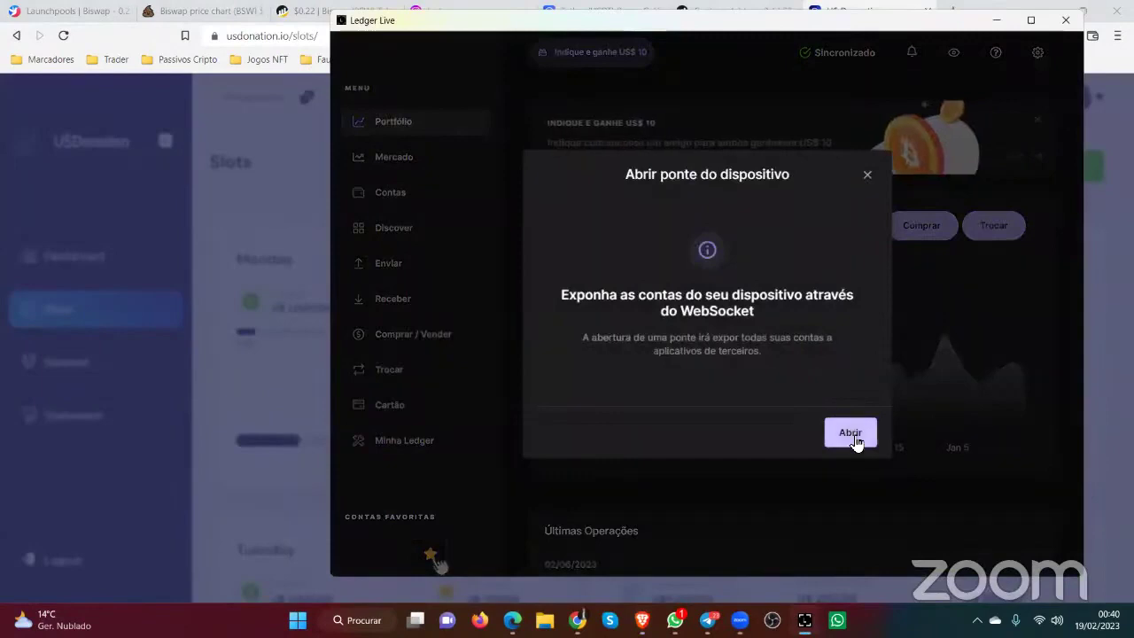
left_click(852, 434)
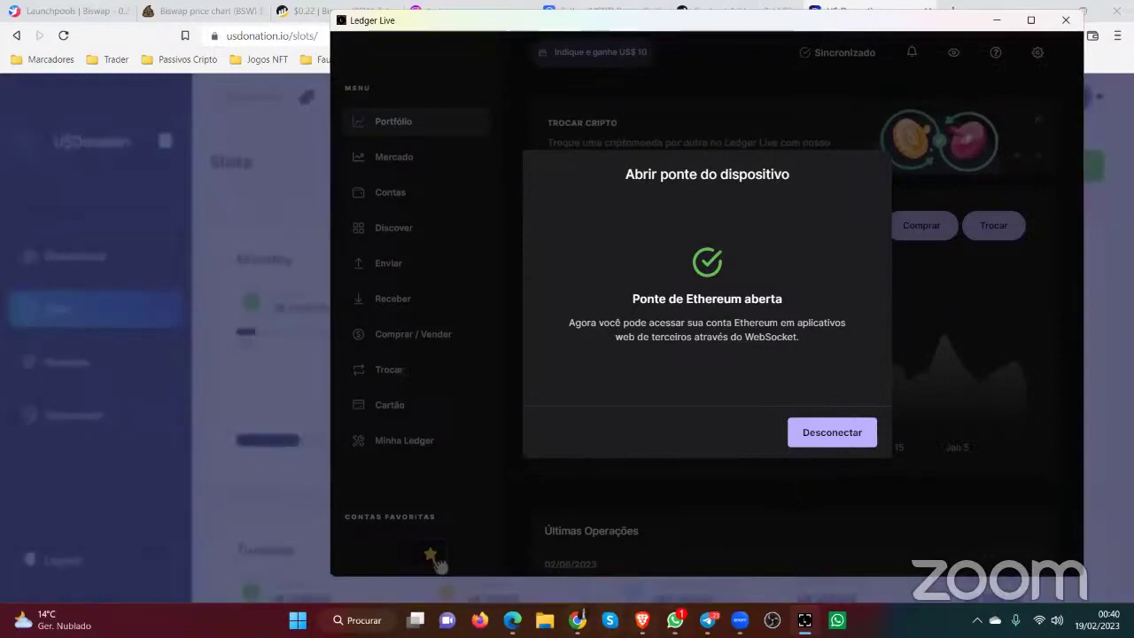
key("alt+Tab")
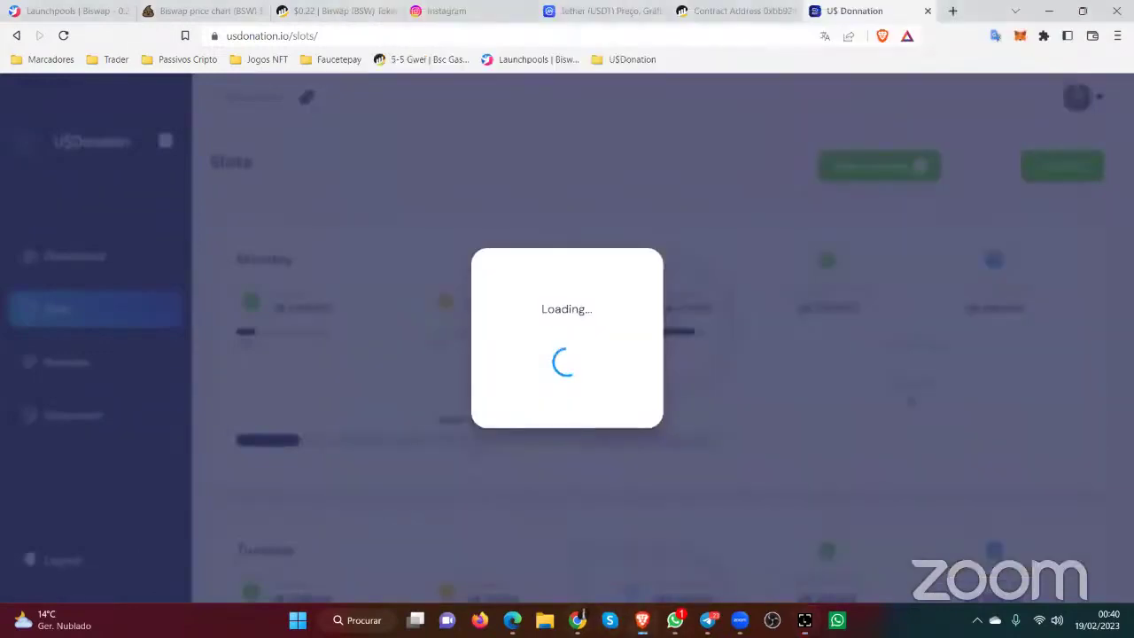
Check the pending contract interaction in the MetaMask activity list and show the wallet's assets.
left_click(1019, 40)
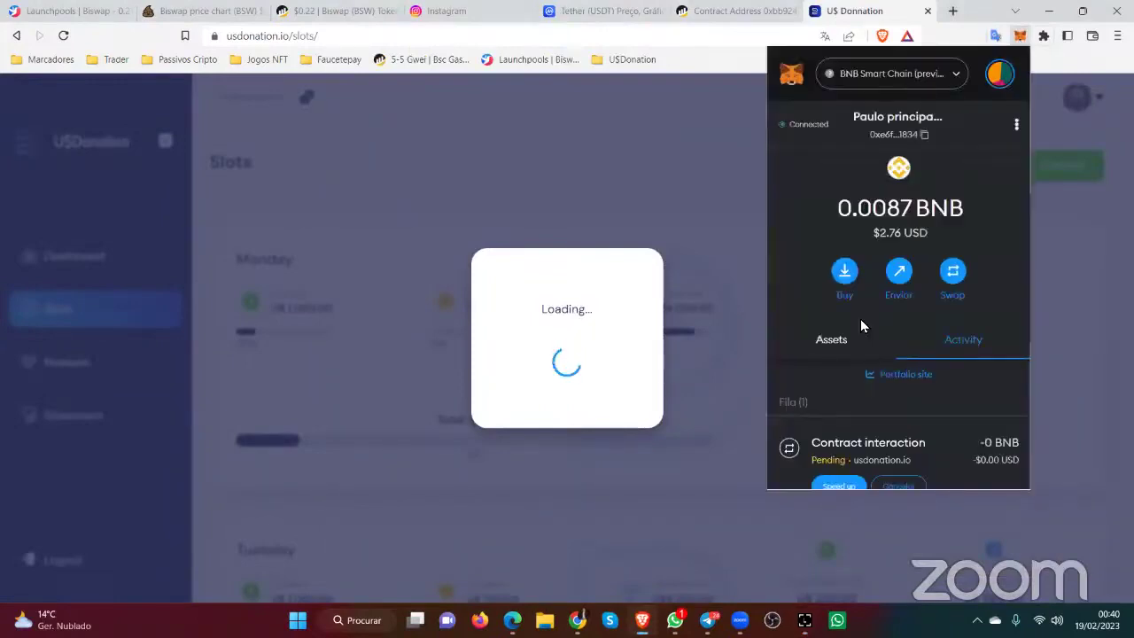
scroll(887, 348, "down", 1)
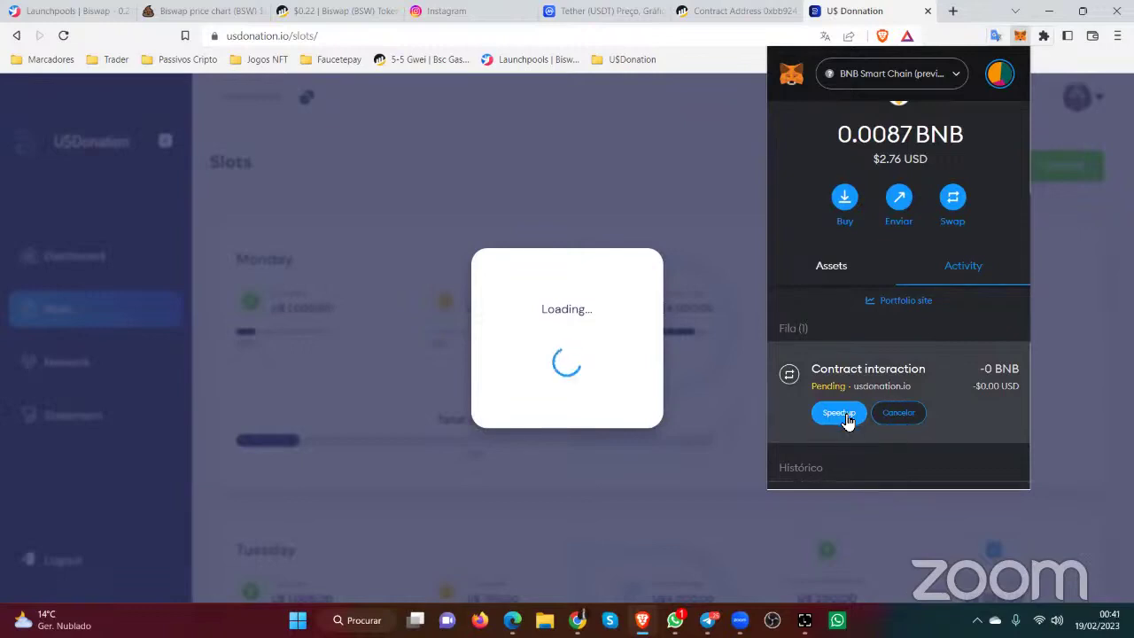
left_click(836, 275)
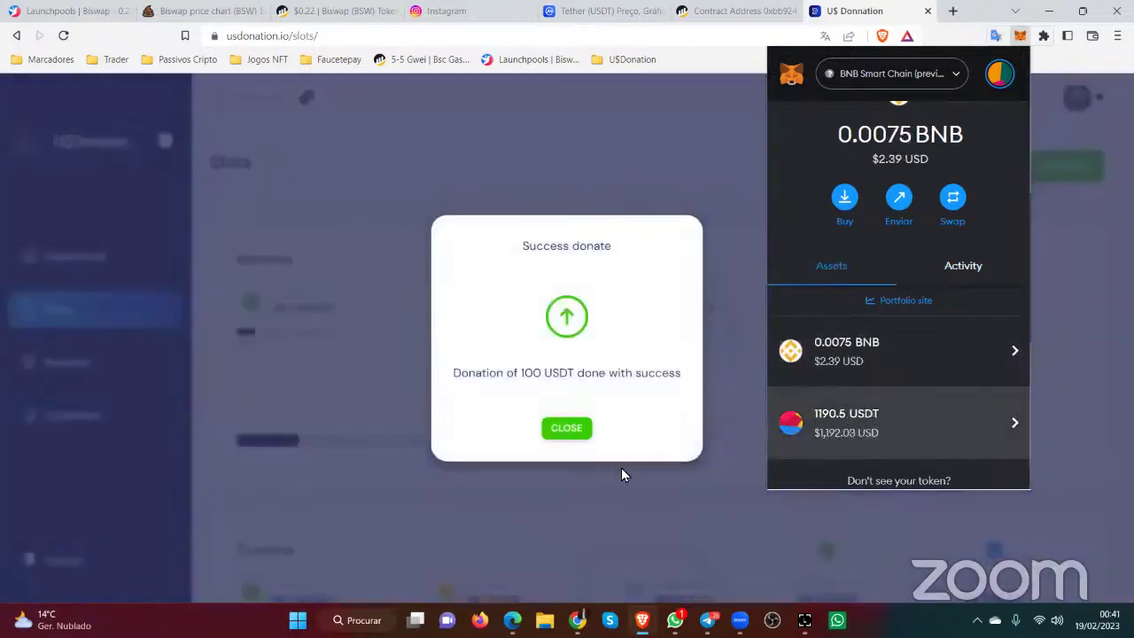
Close the donation's success message and review the daily slots from Sunday back to Monday, highlighting Sunday's Donate amount.
left_click(567, 427)
left_click(567, 428)
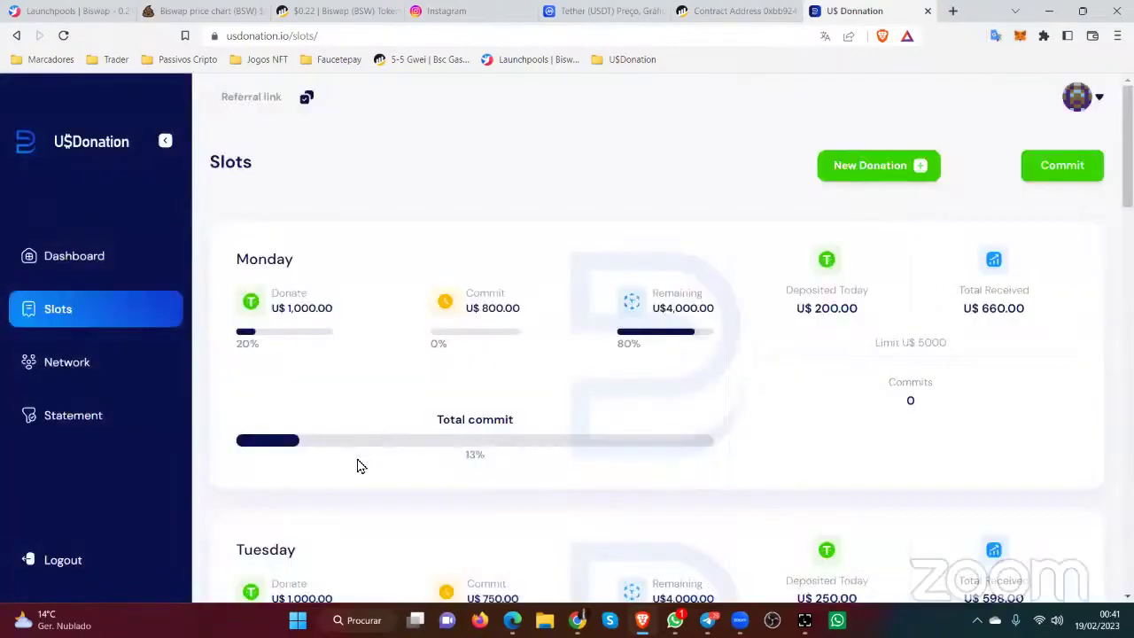
scroll(357, 463, "down", 16)
scroll(357, 464, "down", 5)
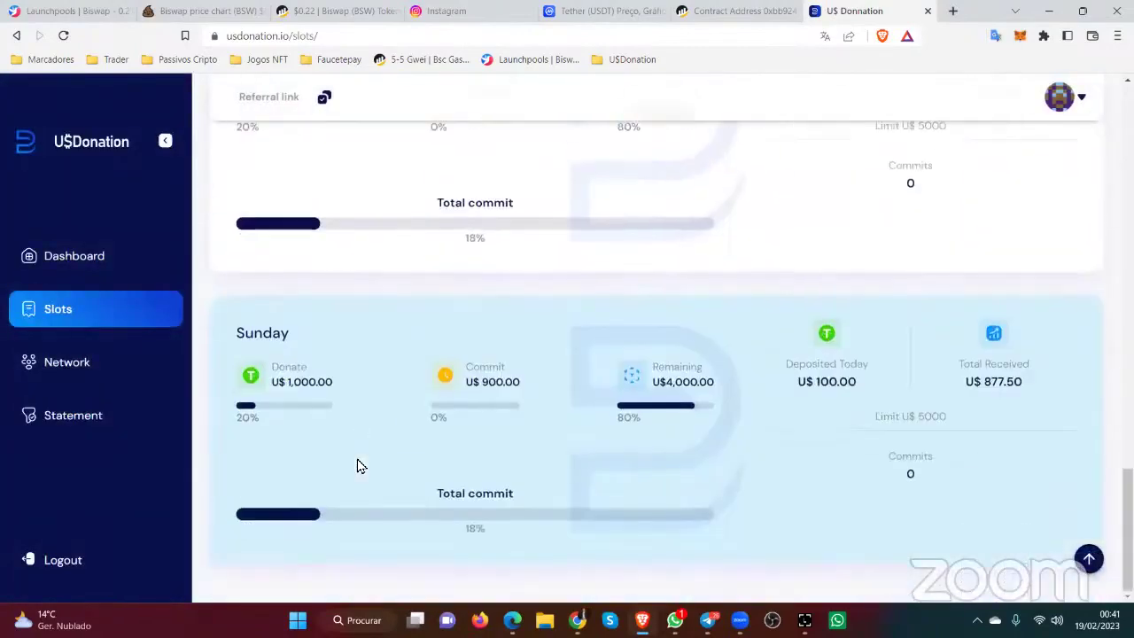
left_click_drag(337, 387, 274, 400)
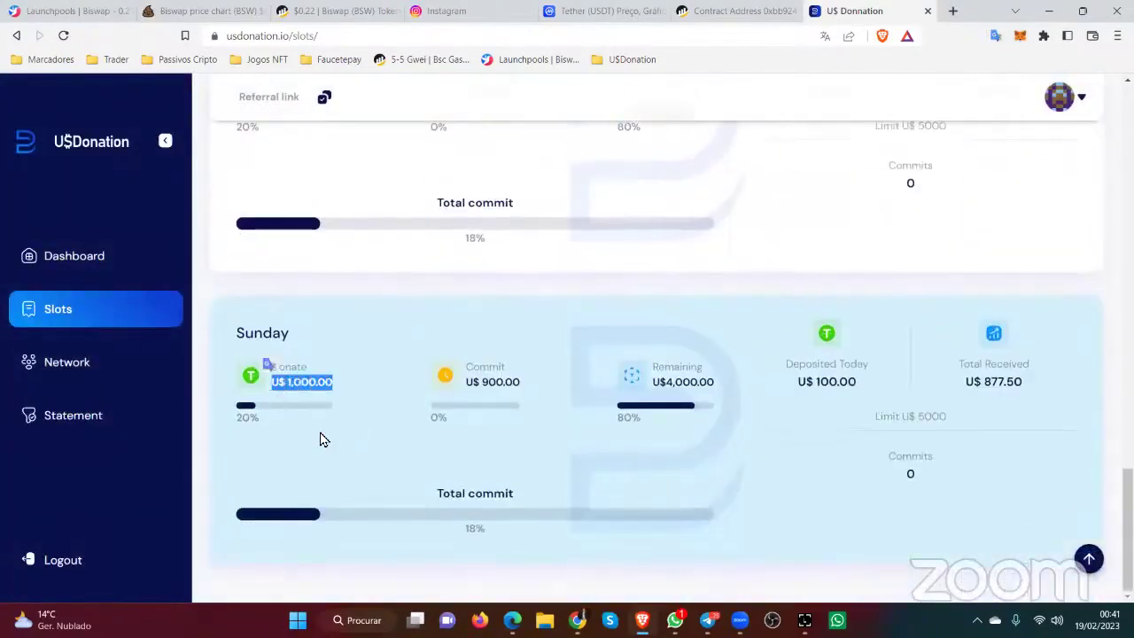
scroll(322, 438, "up", 3)
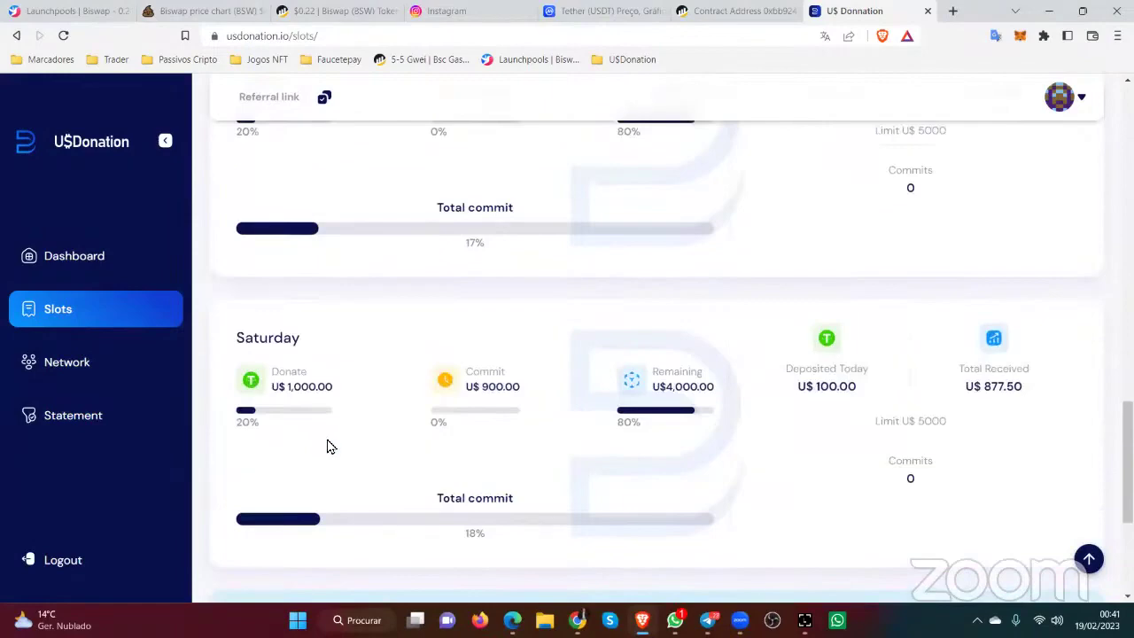
scroll(327, 446, "up", 6)
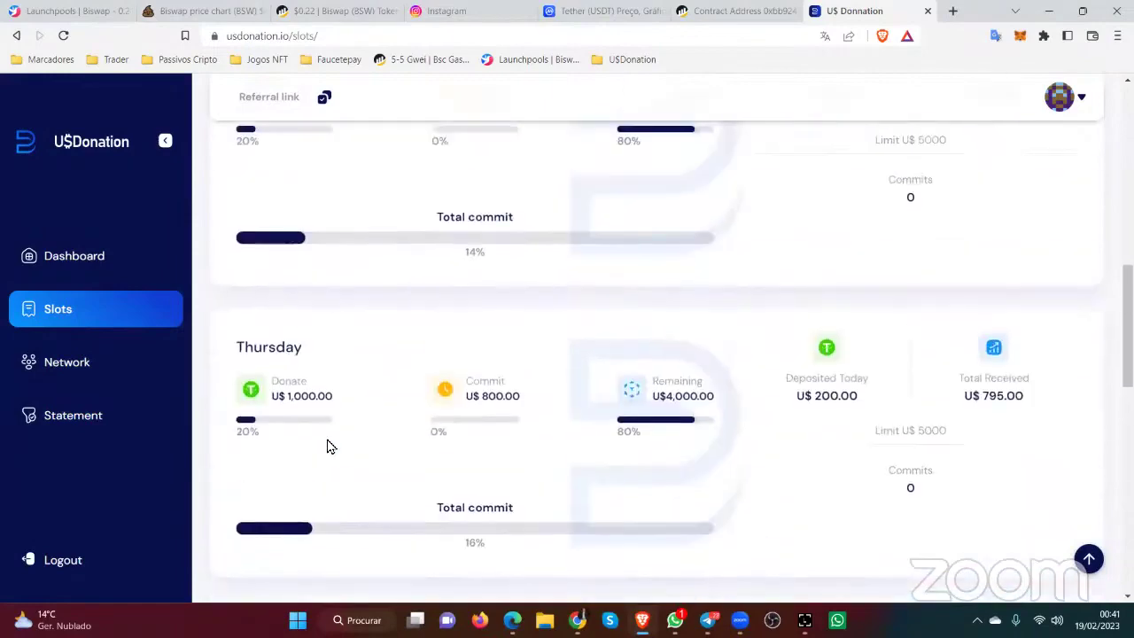
scroll(326, 445, "up", 5)
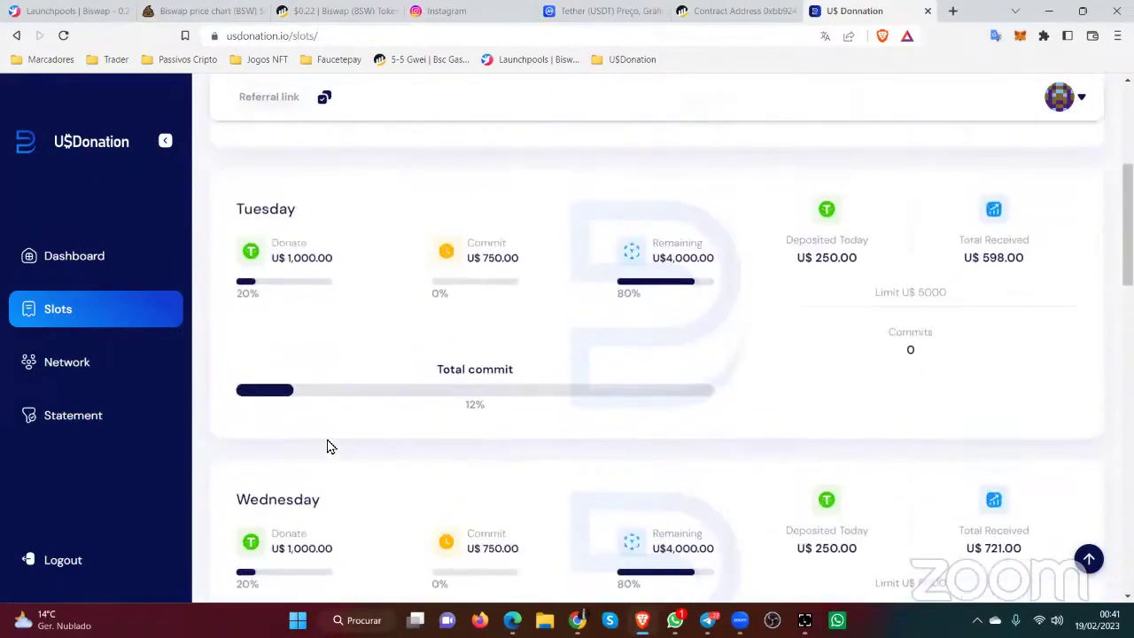
scroll(327, 446, "up", 4)
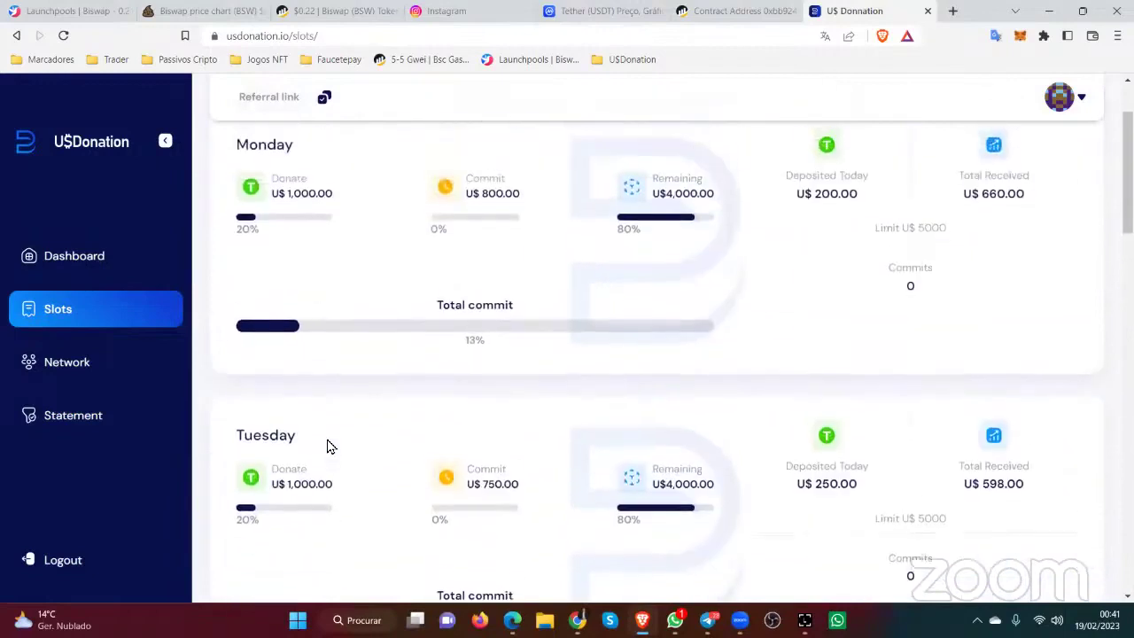